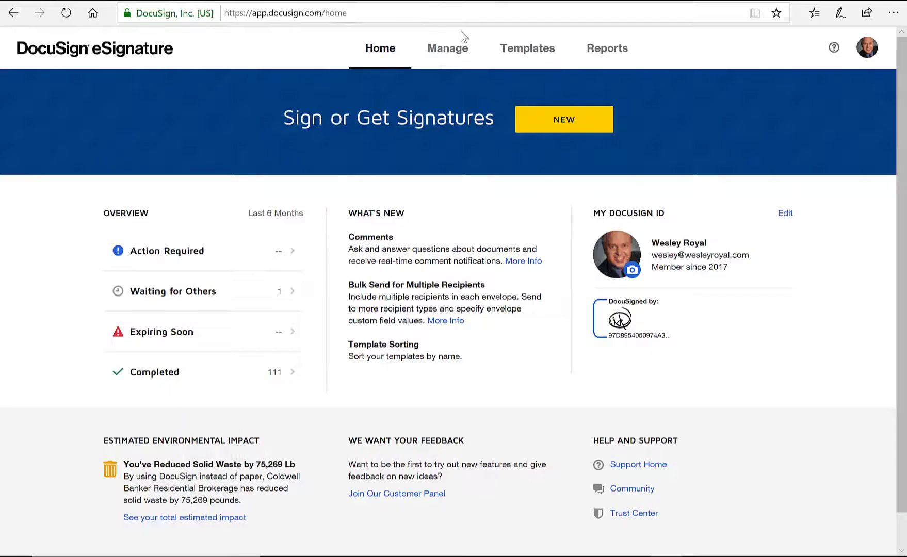
Step: Go to the Templates tab and view the empty My Templates list
click(517, 51)
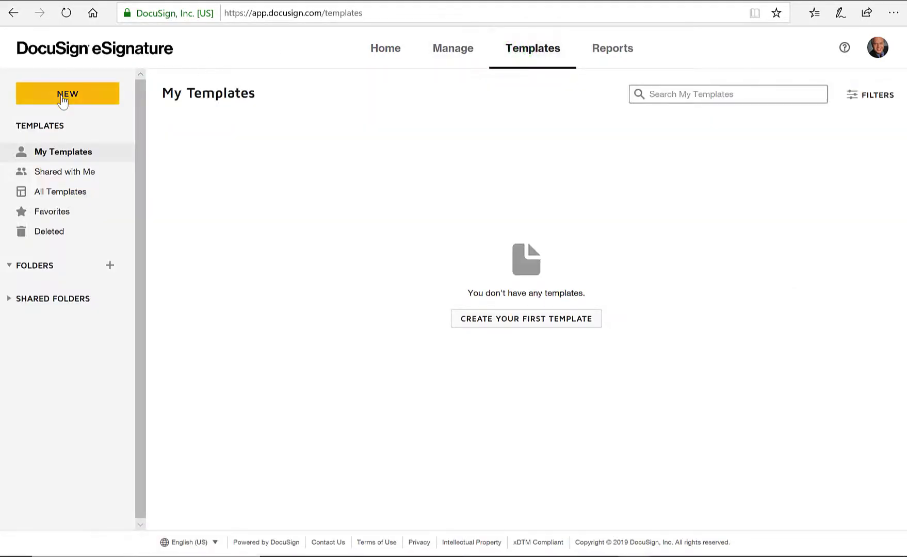
Step: Create a new template named 'RPA when I represent the Seller'
click(61, 95)
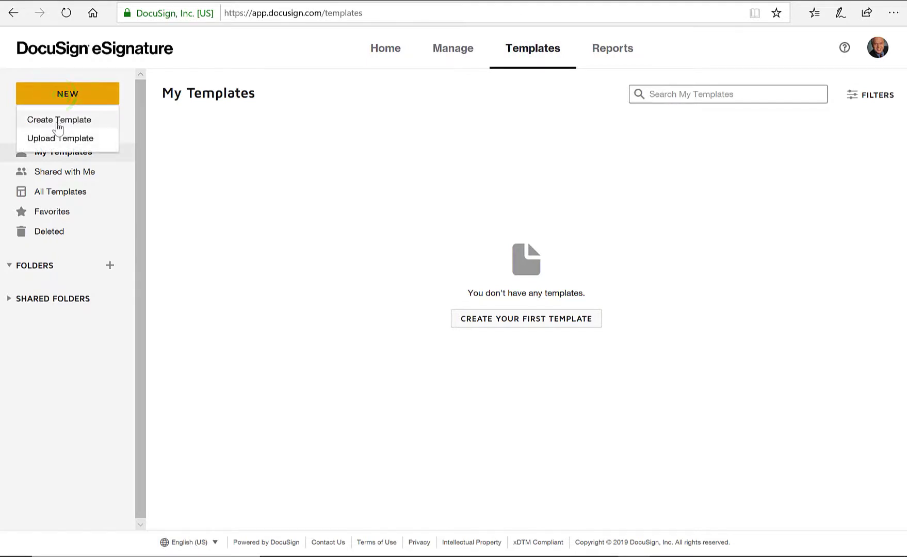
click(58, 122)
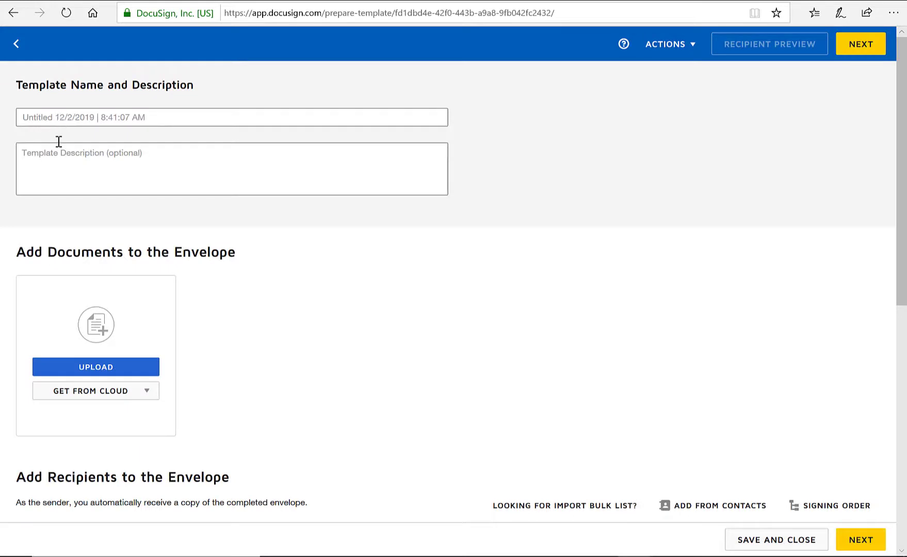
click(64, 119)
text(RPA when I represent the Seller)
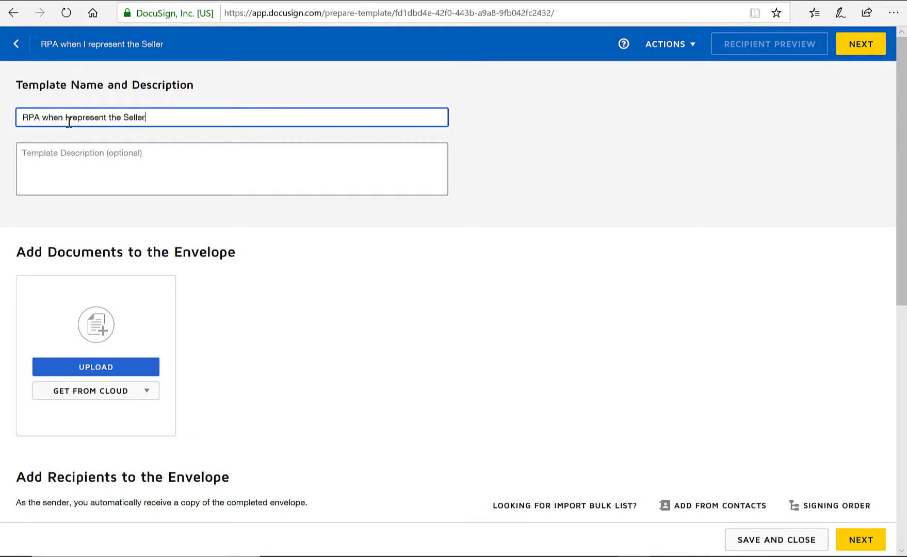
key(Tab)
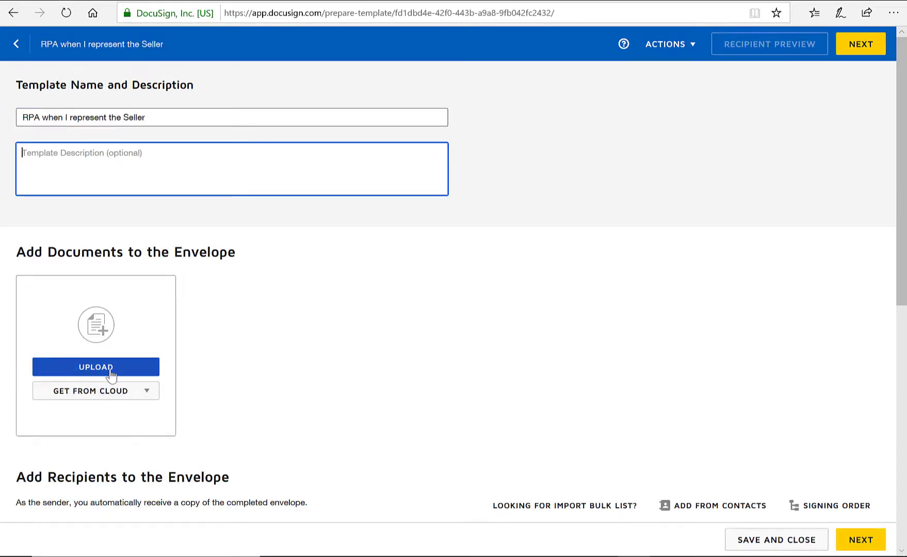
Step: Attach the 15-page '.Residential Purchase Agreement - 1218.pdf' to the template
click(109, 368)
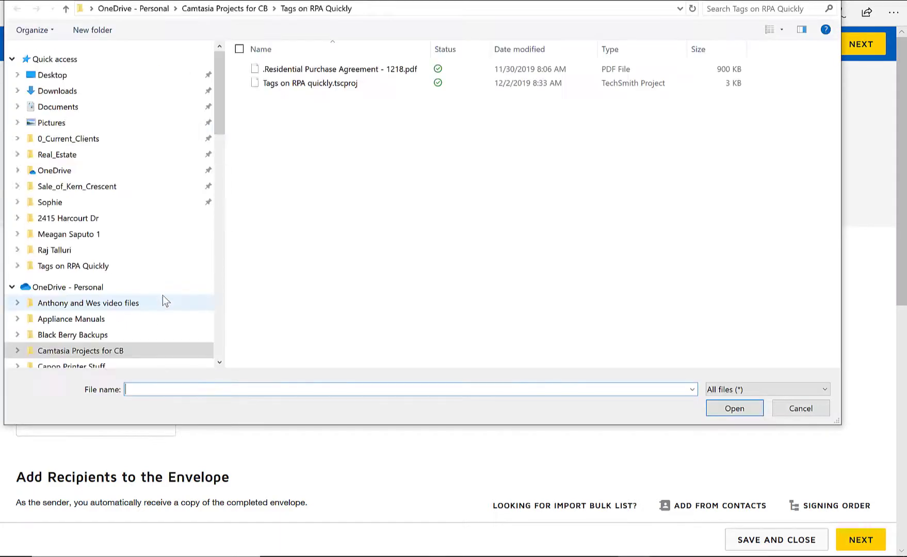
click(326, 73)
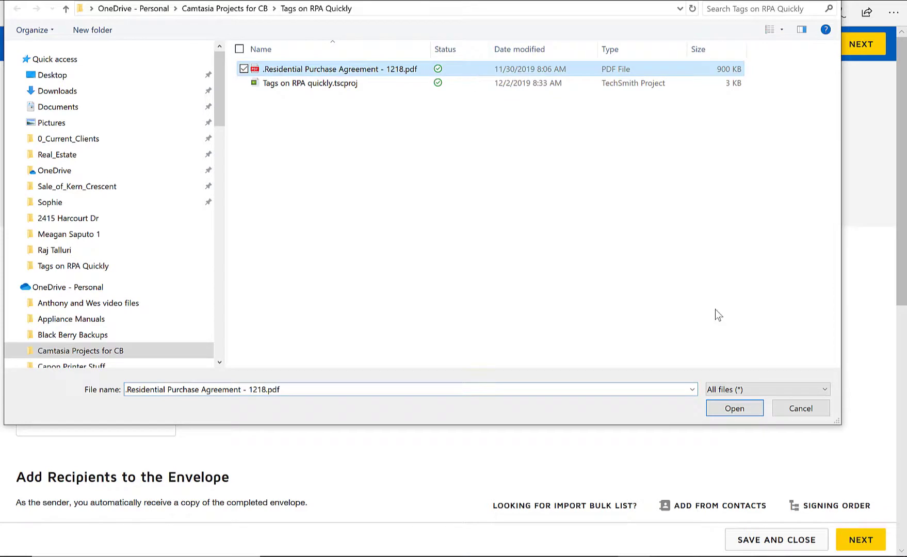
click(751, 412)
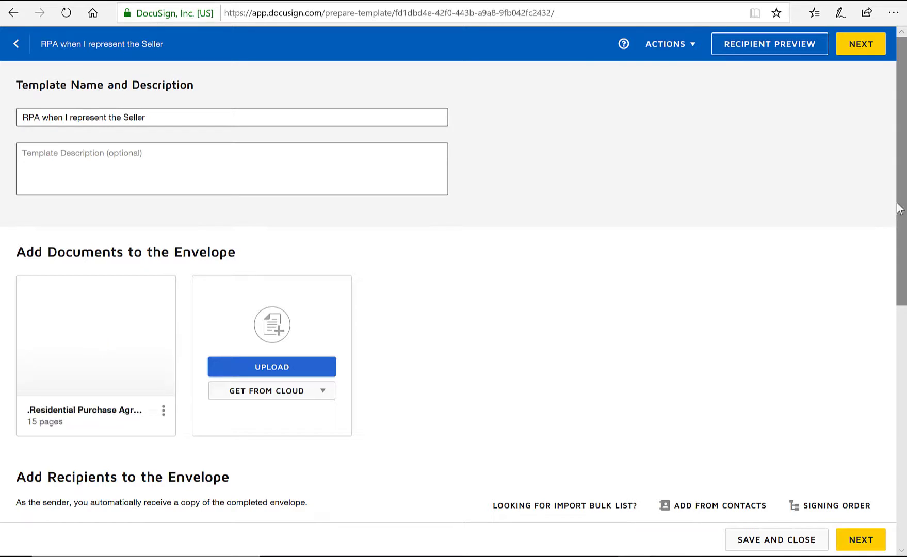
Step: Add Seller1 and Seller2 as the template's first two signer roles
drag(900, 194, 872, 322)
click(98, 320)
text(Seller1)
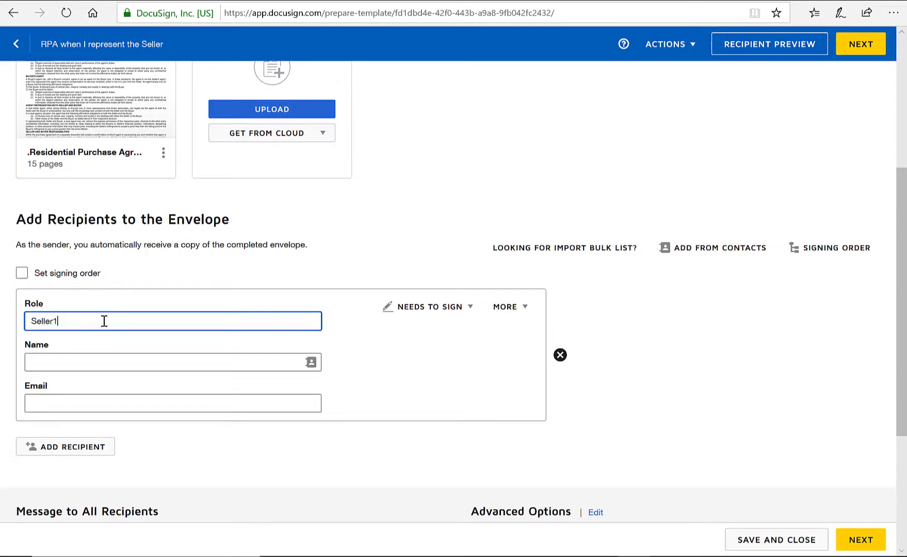
click(60, 447)
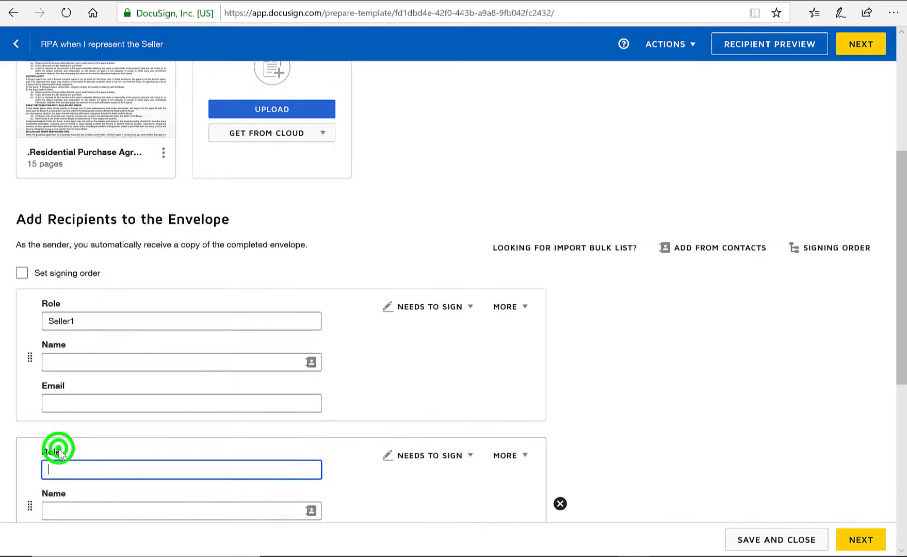
text(Sel)
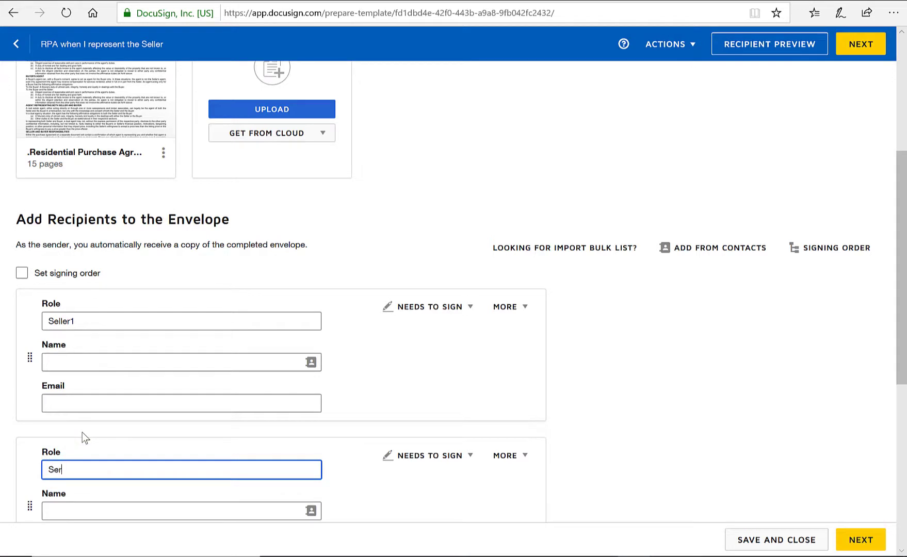
text(ler2)
Step: Add a Listing Agent role with the agent's name and email from contacts
scroll(175, 415, down, 7)
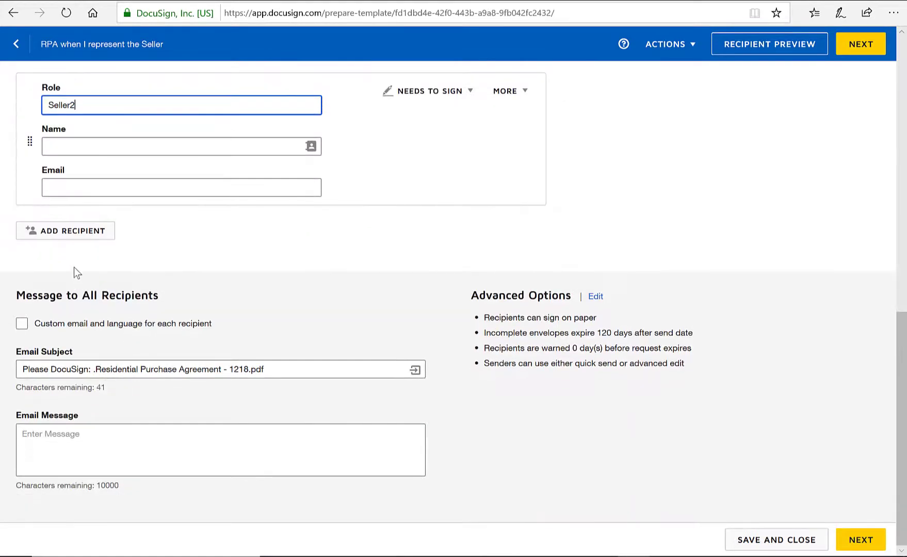
click(68, 235)
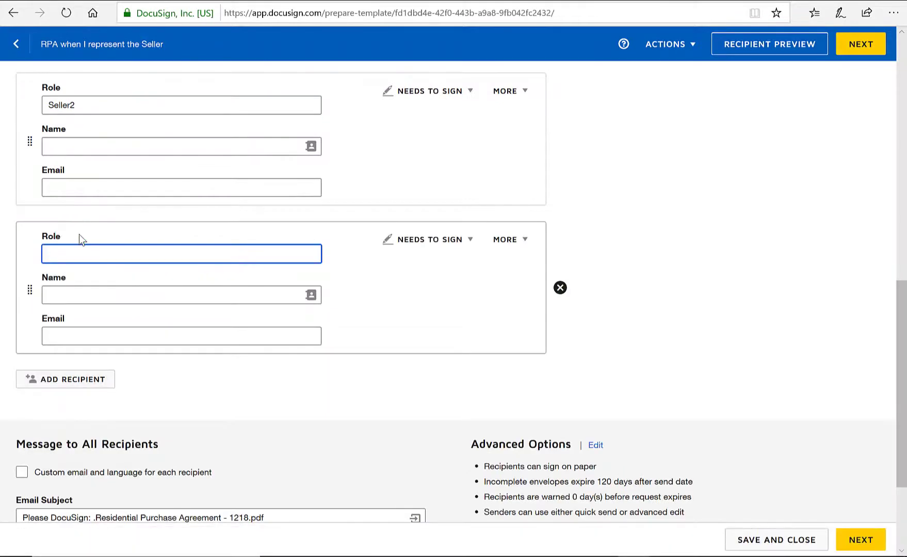
text(Listing Agent)
click(82, 297)
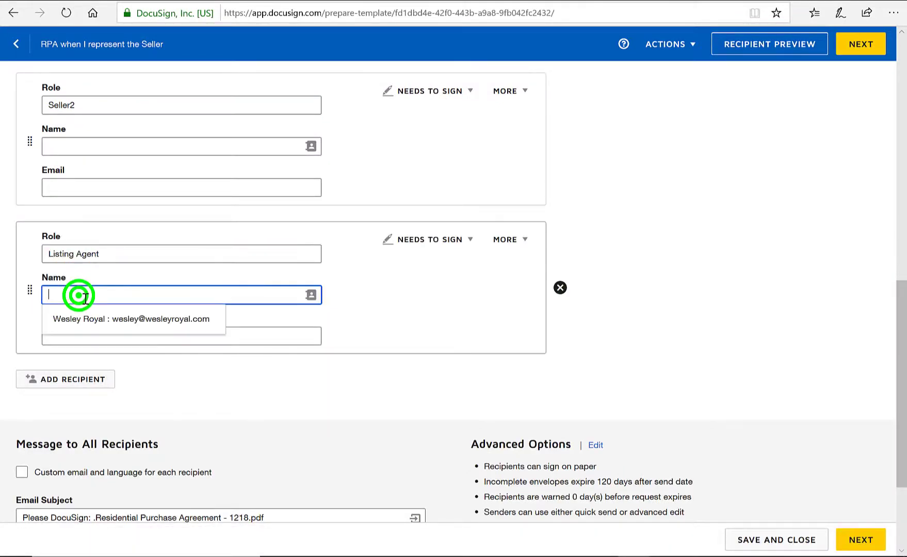
click(81, 318)
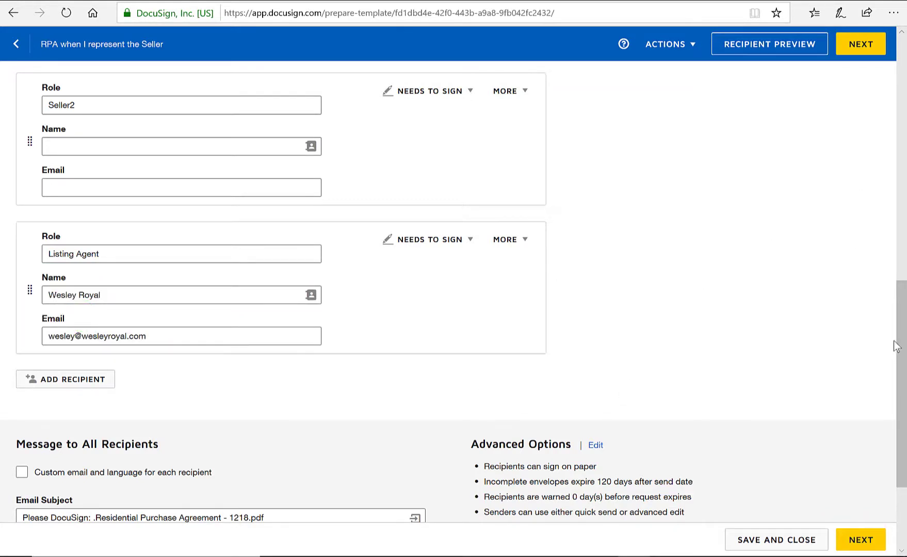
drag(900, 340, 904, 150)
click(865, 47)
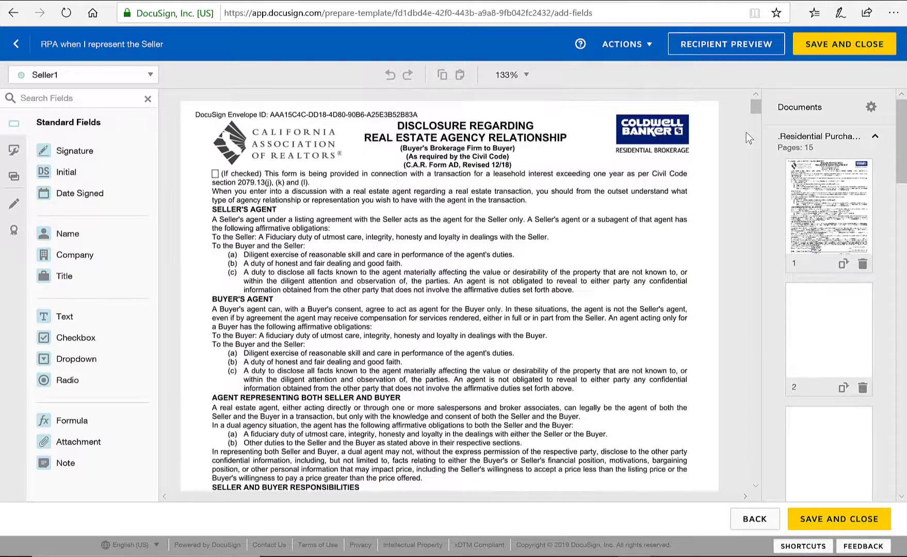
Step: Place Seller1 and Seller2 Signature and Date Signed fields on the agency disclosure's seller lines
drag(755, 109, 750, 172)
drag(84, 148, 264, 207)
drag(102, 191, 669, 220)
click(149, 77)
click(66, 117)
drag(62, 149, 312, 229)
mouse_move(117, 193)
mouse_down()
mouse_move(650, 232)
mouse_move(635, 237)
mouse_up()
Step: Place the listing agent's Signature and Date Signed fields on the seller's brokerage line
click(148, 75)
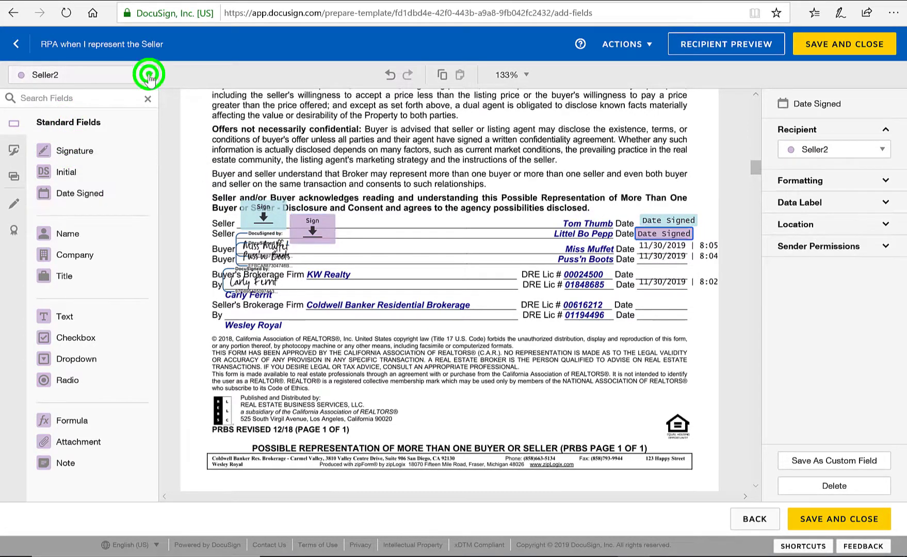
click(76, 140)
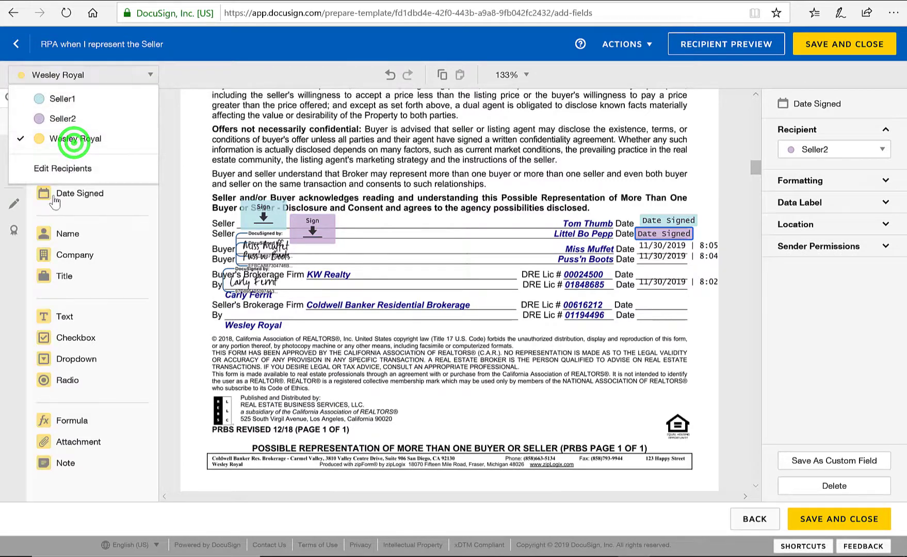
click(170, 163)
mouse_move(80, 156)
mouse_down()
mouse_move(296, 299)
mouse_move(279, 312)
mouse_up()
drag(80, 193, 634, 315)
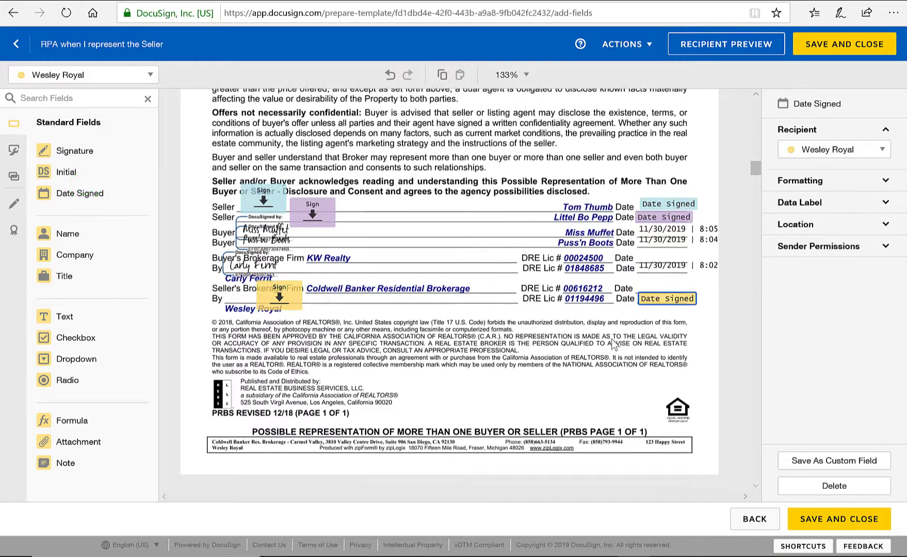
Step: Add Seller1 and Seller2 Signature and Date Signed fields on the wire fraud advisory's Seller/Landlord lines
scroll(611, 339, down, 10)
scroll(611, 344, down, 5)
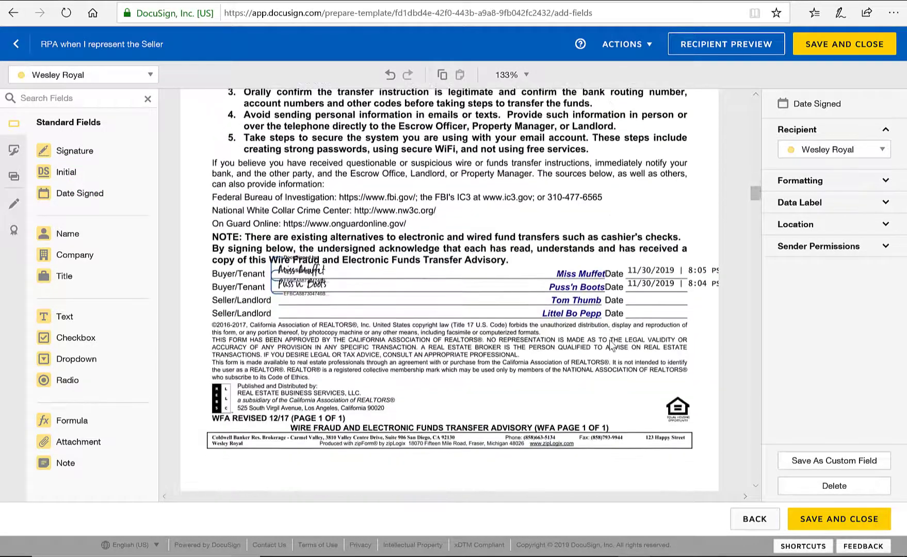
click(101, 76)
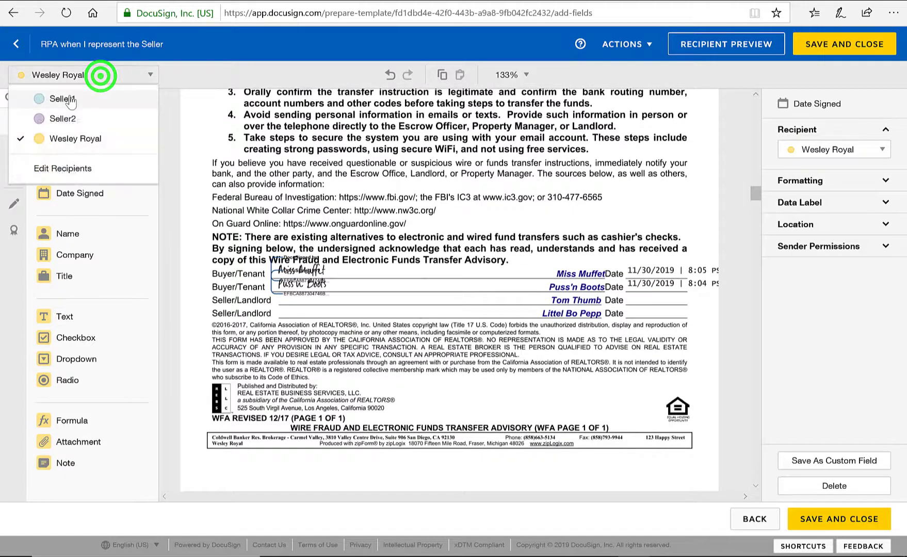
click(66, 97)
mouse_move(75, 150)
mouse_down()
mouse_move(296, 281)
mouse_move(334, 287)
mouse_up()
mouse_move(59, 197)
mouse_down()
mouse_move(569, 324)
mouse_move(633, 297)
mouse_up()
click(134, 75)
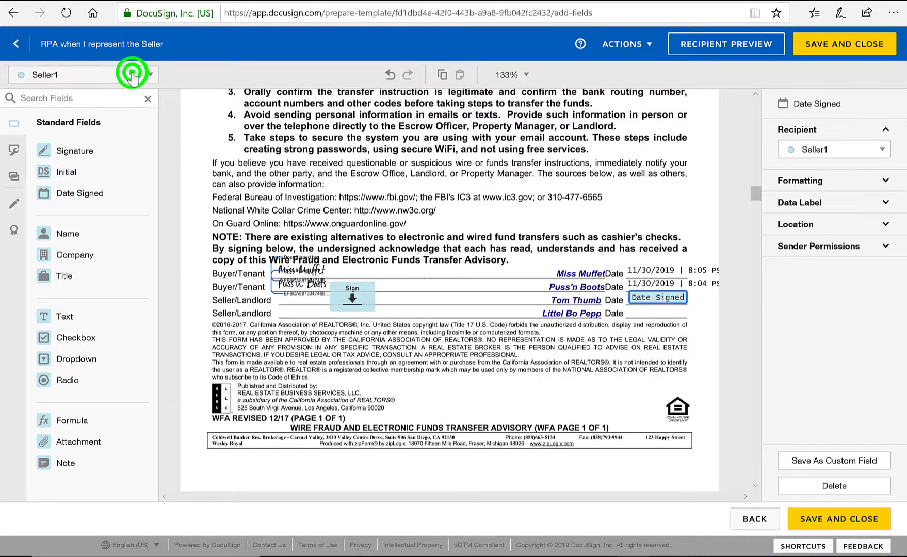
click(62, 120)
mouse_move(75, 155)
mouse_down()
mouse_move(281, 326)
mouse_move(274, 302)
mouse_up()
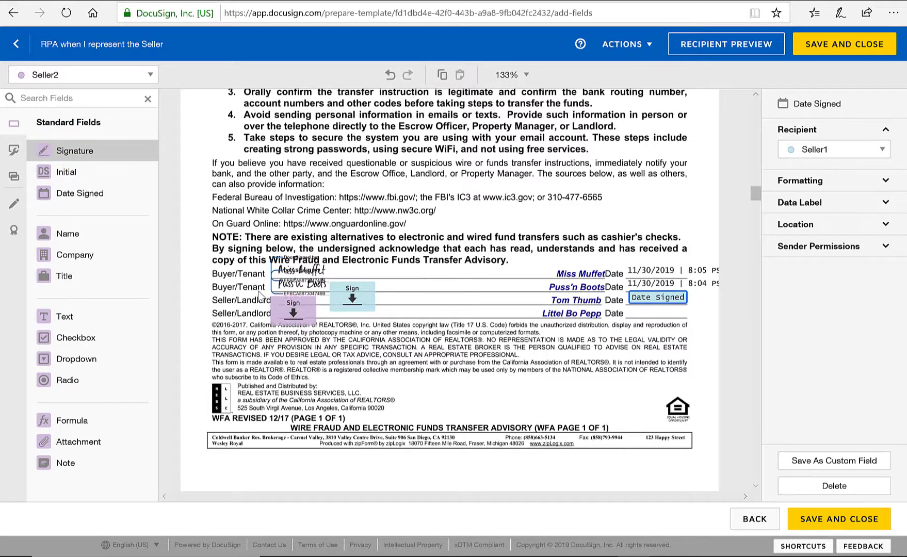
mouse_move(94, 193)
mouse_down()
mouse_move(400, 308)
mouse_move(628, 310)
mouse_up()
Step: Place Seller2 and Seller1 Initial fields beside page 1's Seller's Initials and align them
scroll(581, 242, down, 7)
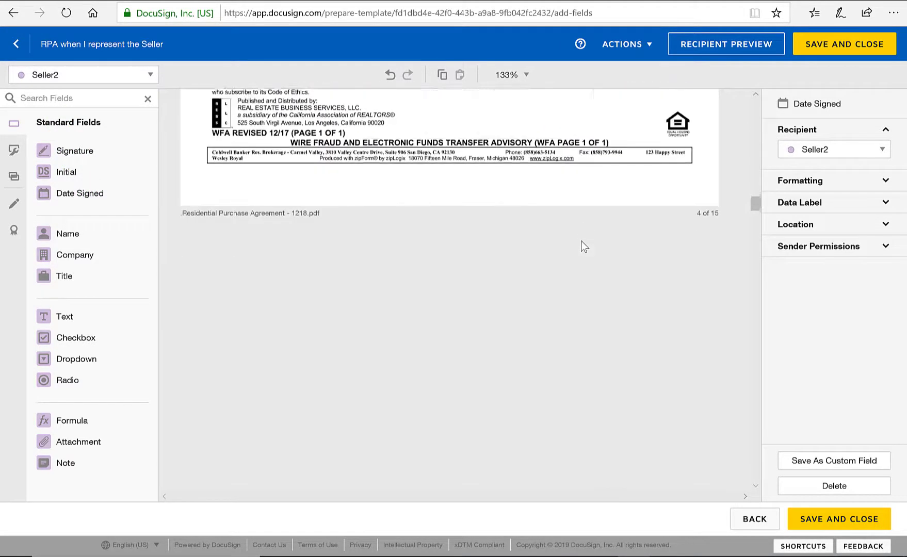
scroll(583, 241, down, 8)
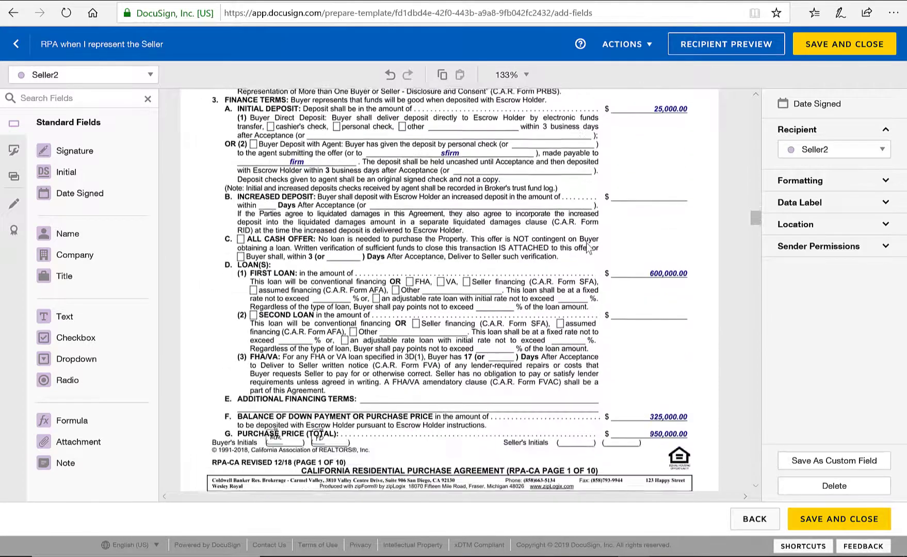
drag(52, 172, 612, 384)
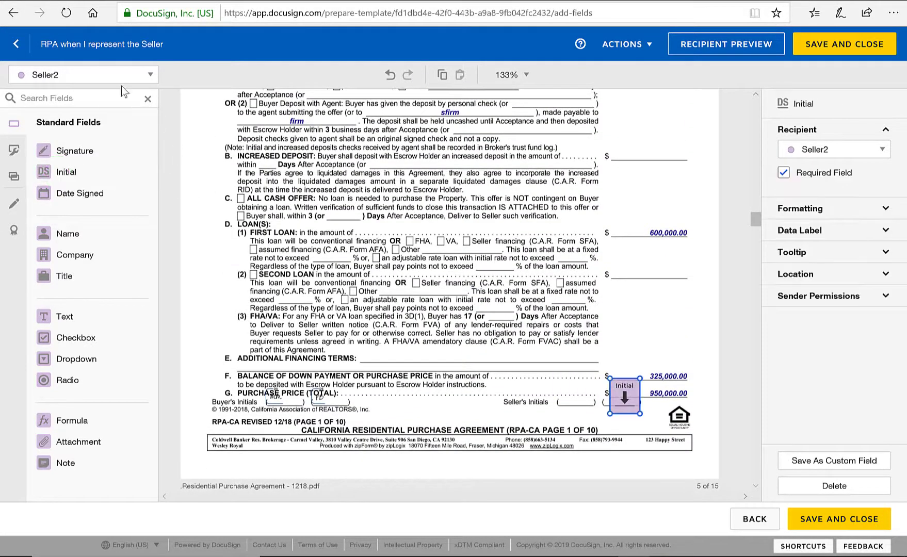
click(114, 72)
click(65, 98)
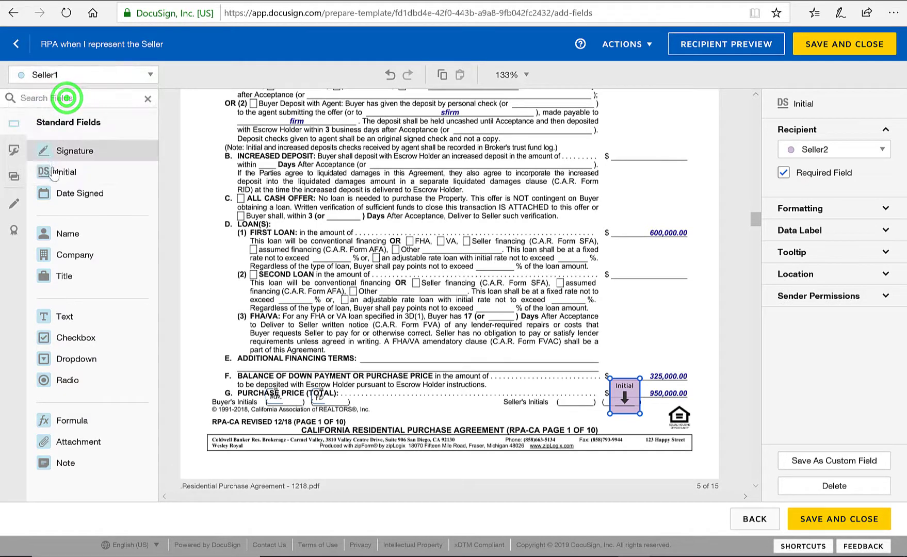
drag(53, 172, 660, 406)
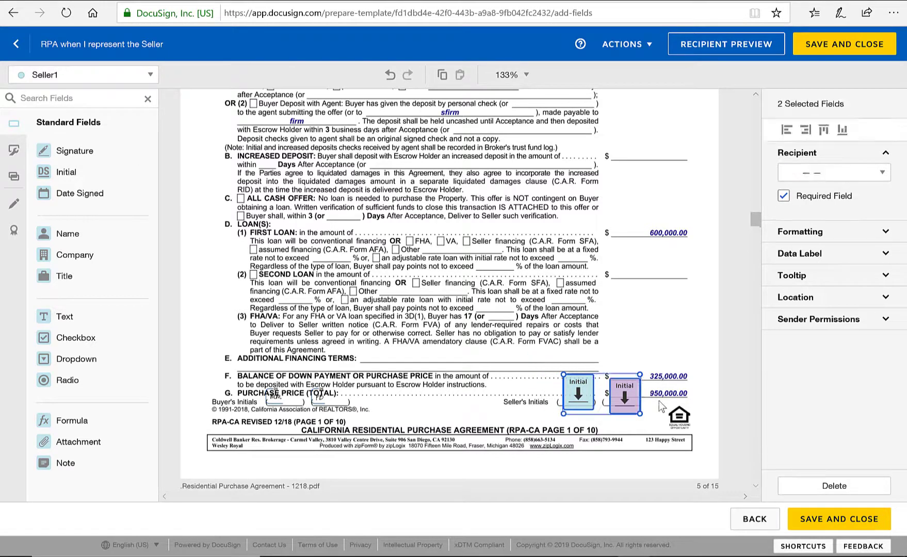
click(842, 129)
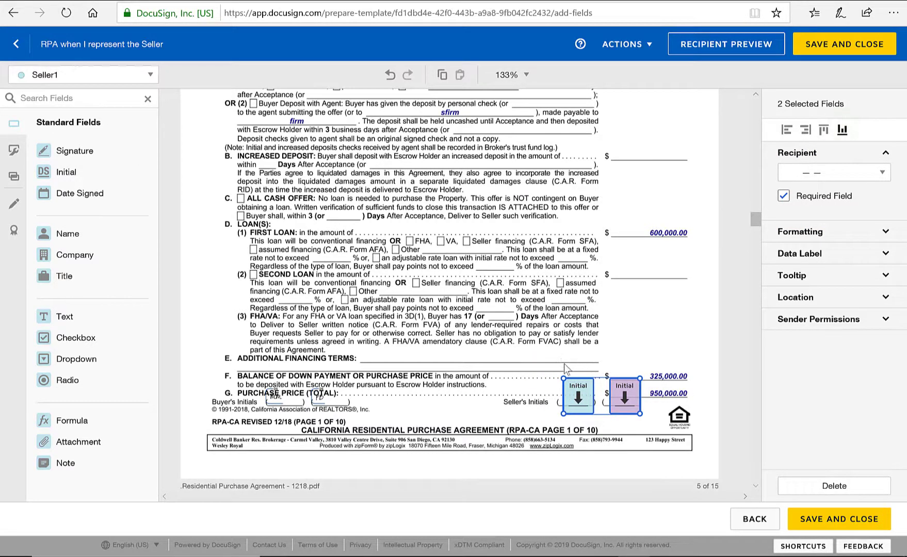
scroll(518, 272, down, 3)
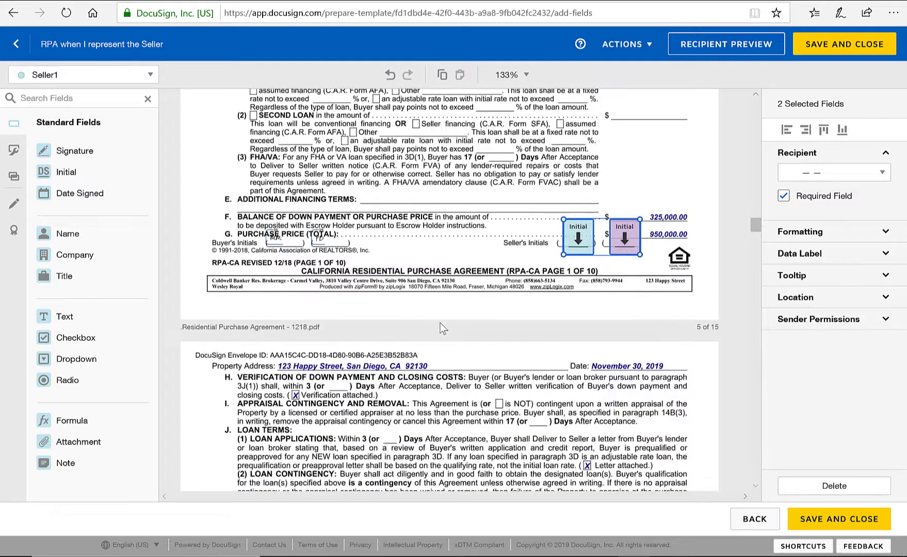
scroll(514, 333, down, 13)
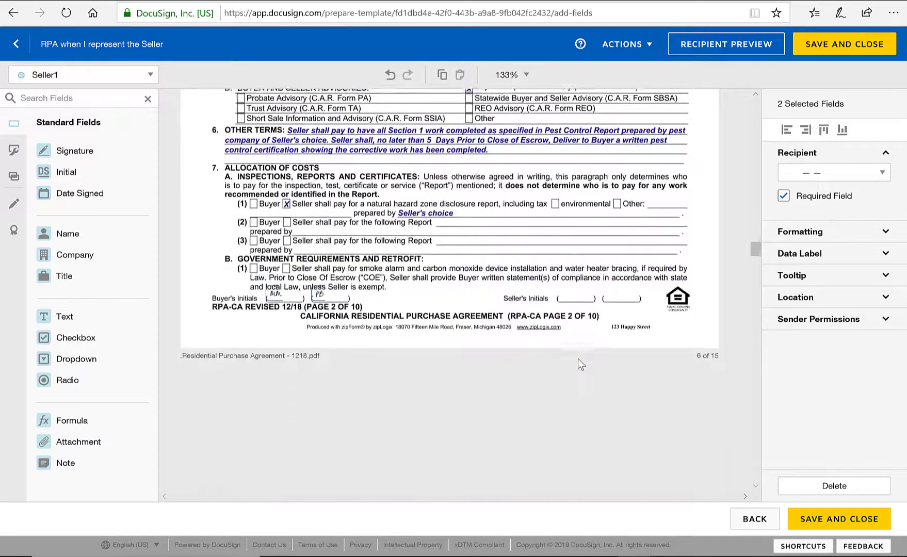
Step: Paste the seller Initial pair onto the Seller's Initials lines of pages 2, 3 and 4
key(ctrl+v)
click(628, 241)
drag(618, 267, 613, 293)
scroll(614, 304, down, 4)
scroll(622, 324, down, 10)
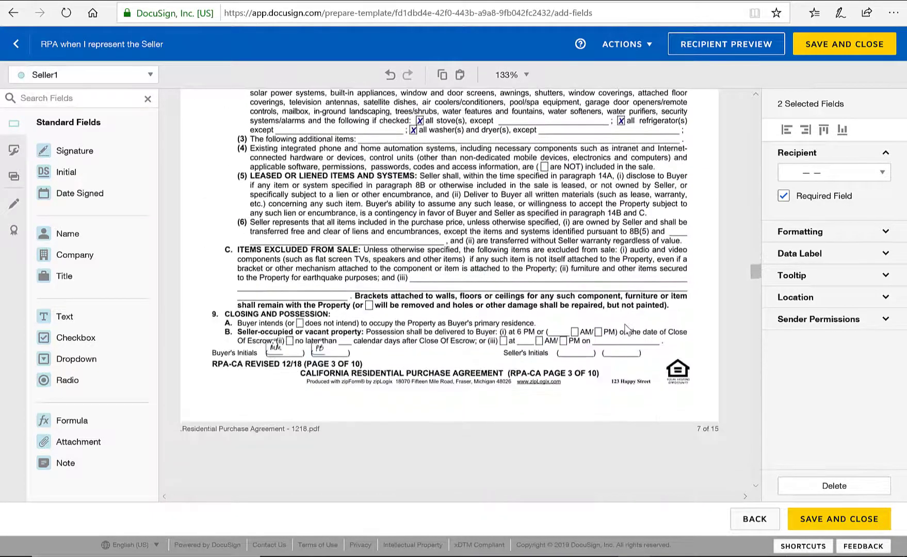
key(ctrl+v)
click(627, 335)
scroll(628, 345, down, 9)
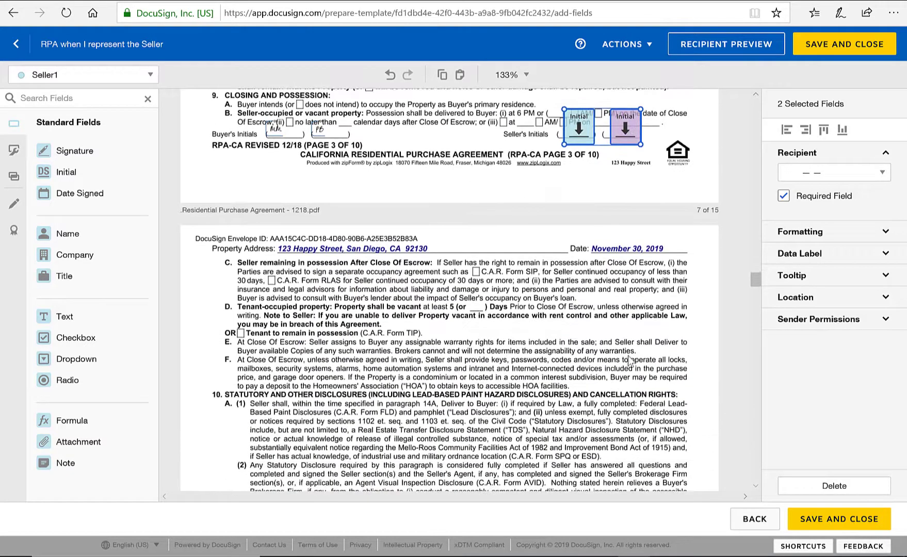
scroll(626, 358, down, 5)
key(ctrl+v)
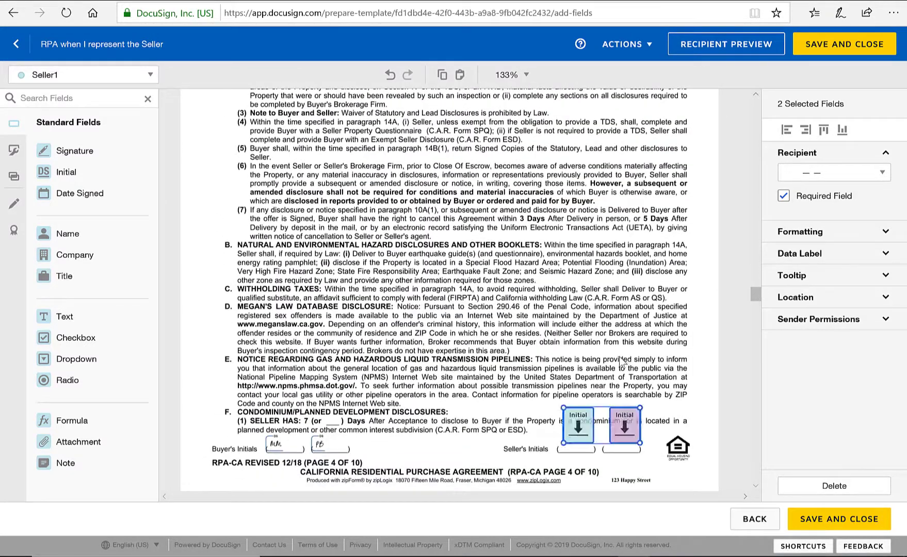
drag(617, 420, 614, 435)
Step: Paste the seller Initial pair onto the Seller's Initials lines of pages 5, 6 and 7
scroll(629, 382, down, 4)
scroll(626, 382, down, 5)
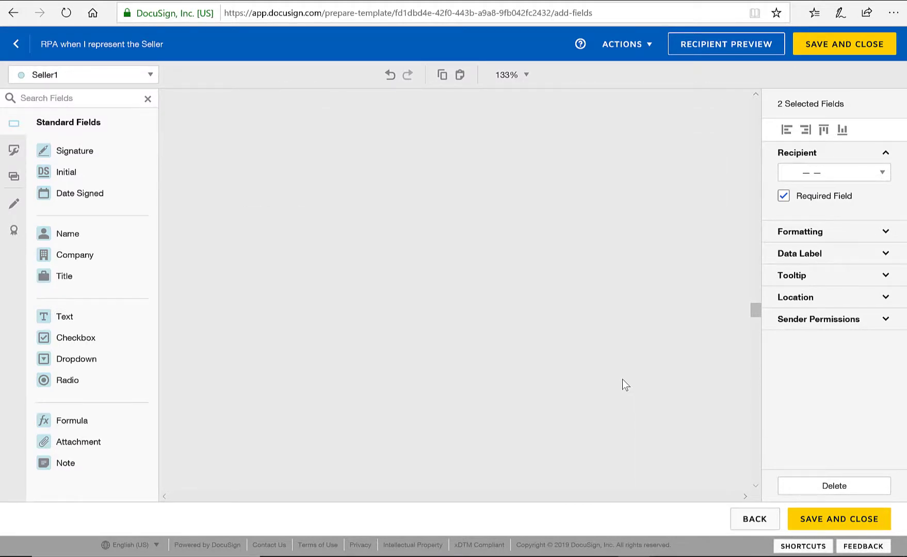
scroll(623, 383, down, 10)
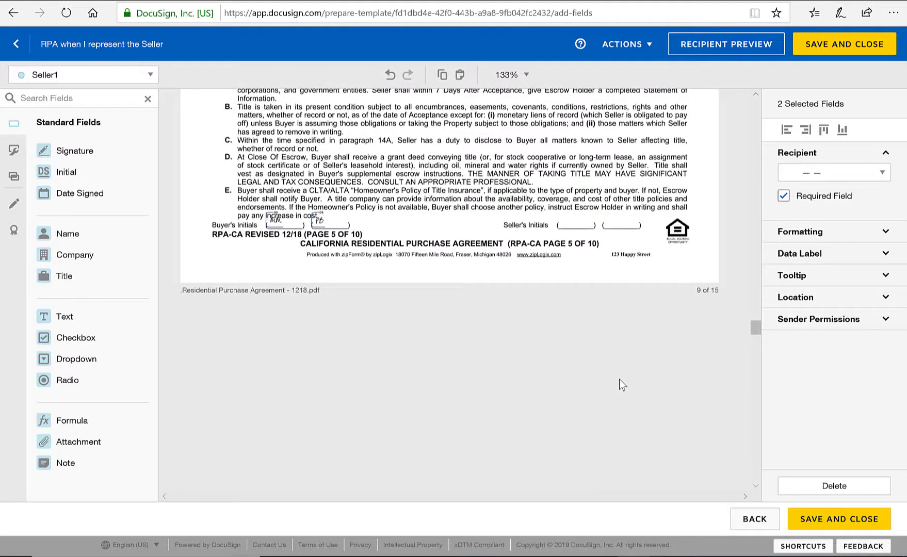
key(ctrl+v)
click(627, 220)
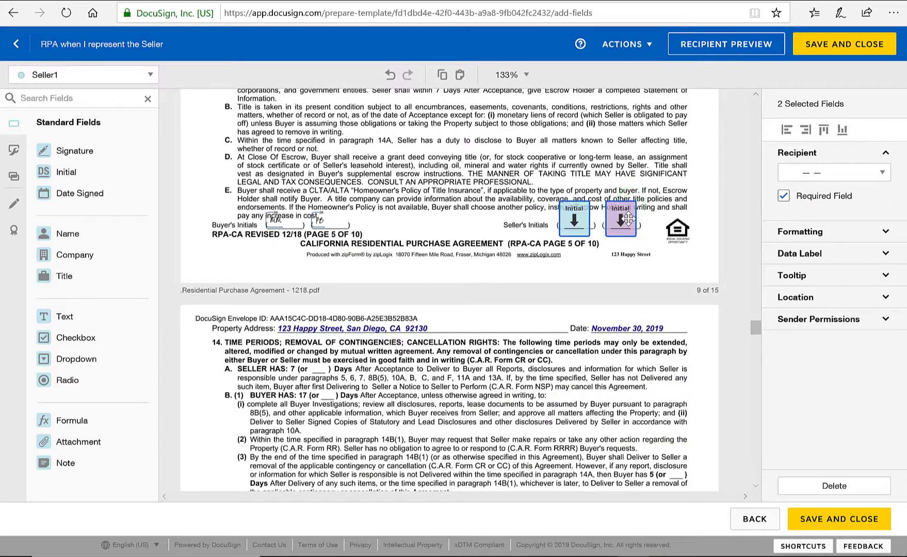
scroll(604, 287, down, 2)
scroll(604, 289, down, 9)
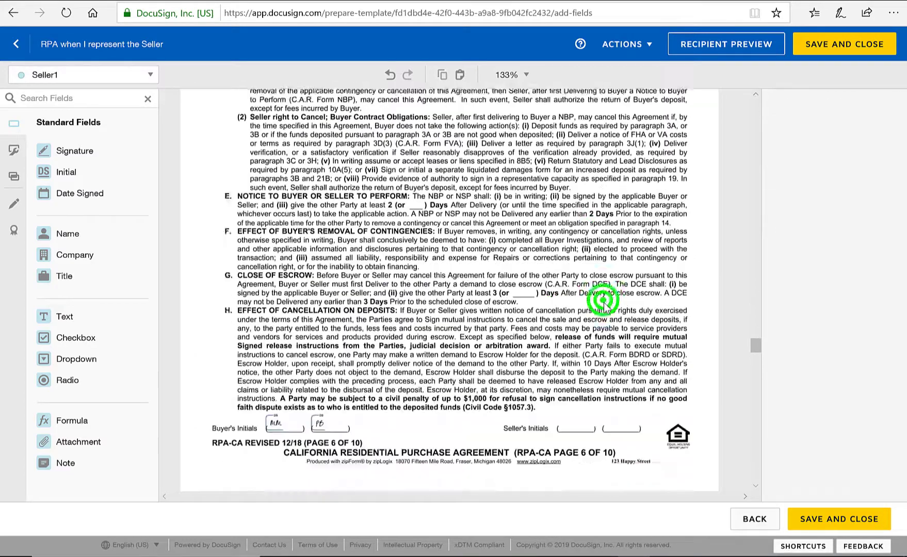
click(604, 301)
scroll(604, 303, down, 1)
key(ctrl+v)
click(624, 253)
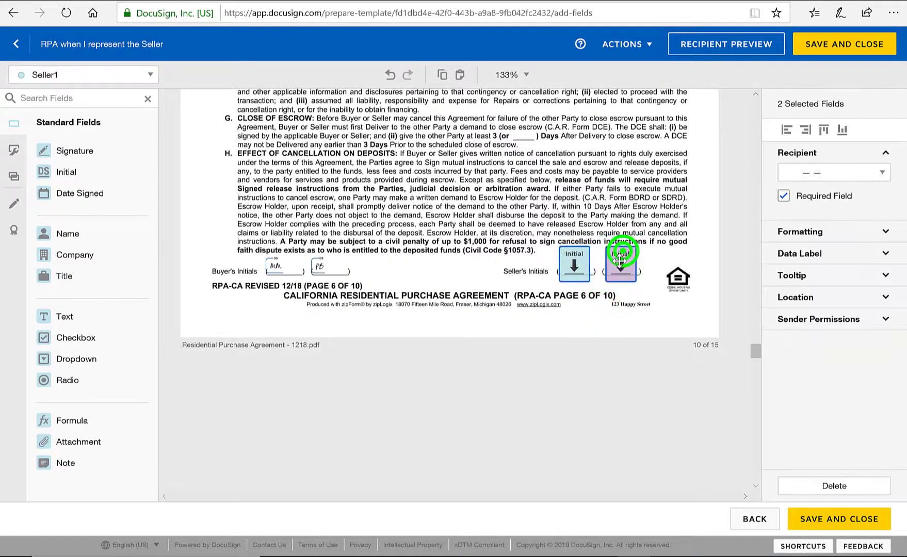
scroll(612, 331, down, 10)
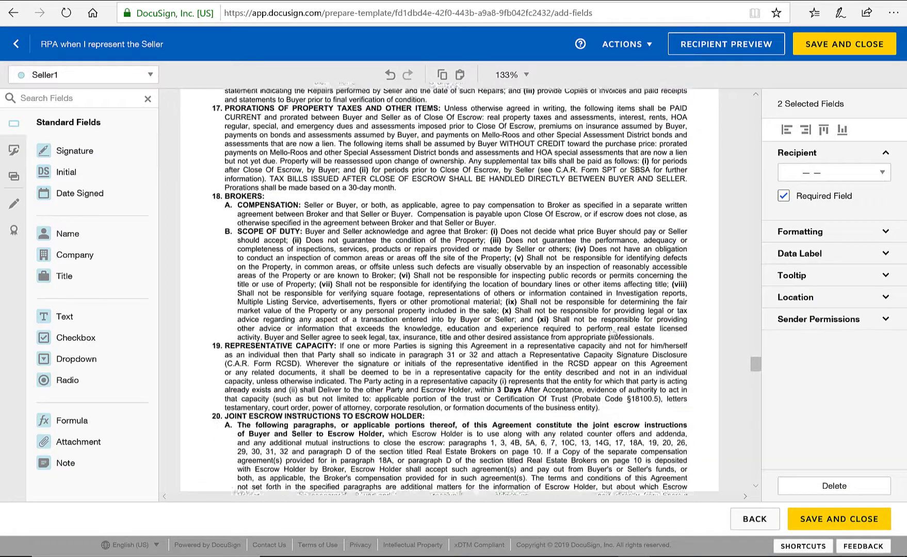
scroll(611, 330, down, 4)
key(ctrl+v)
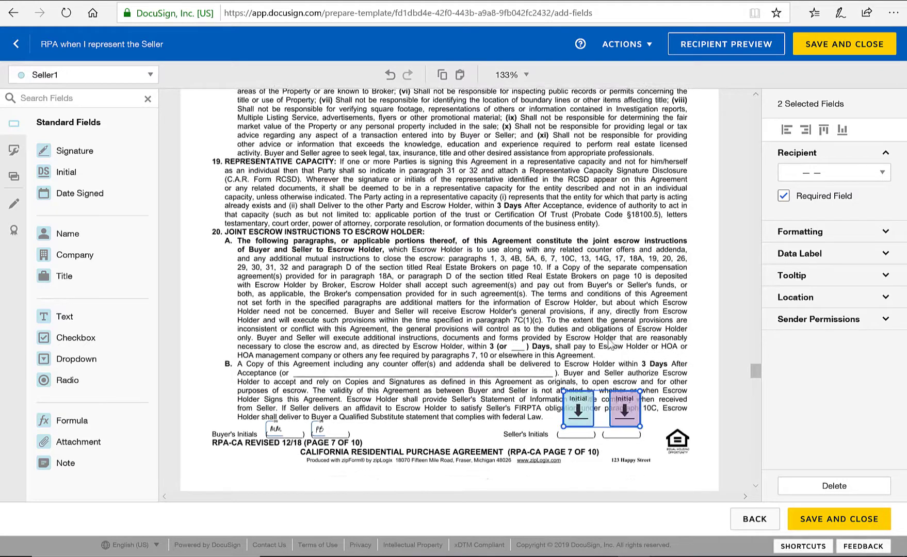
click(619, 418)
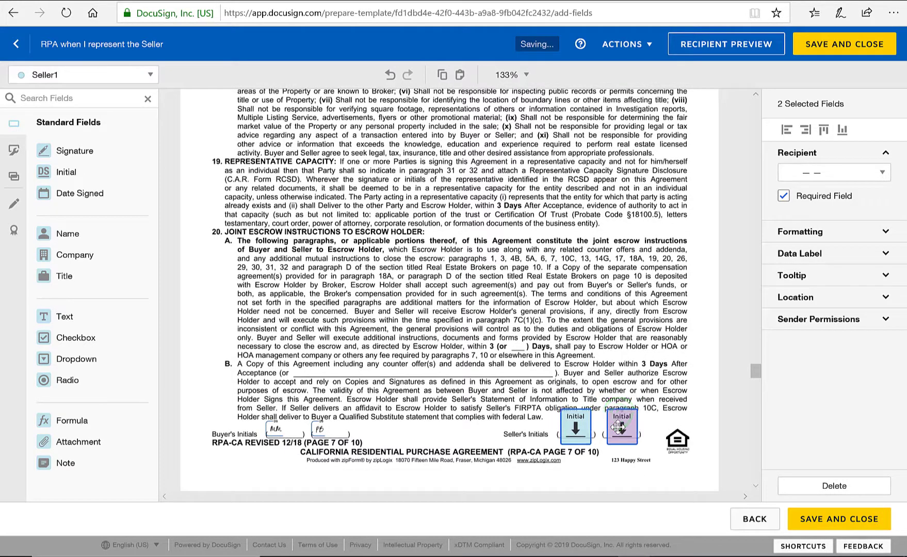
Step: Paste and position the seller Initial pair on the Seller's Initials lines of pages 8 and 9
scroll(646, 353, down, 5)
scroll(645, 353, down, 10)
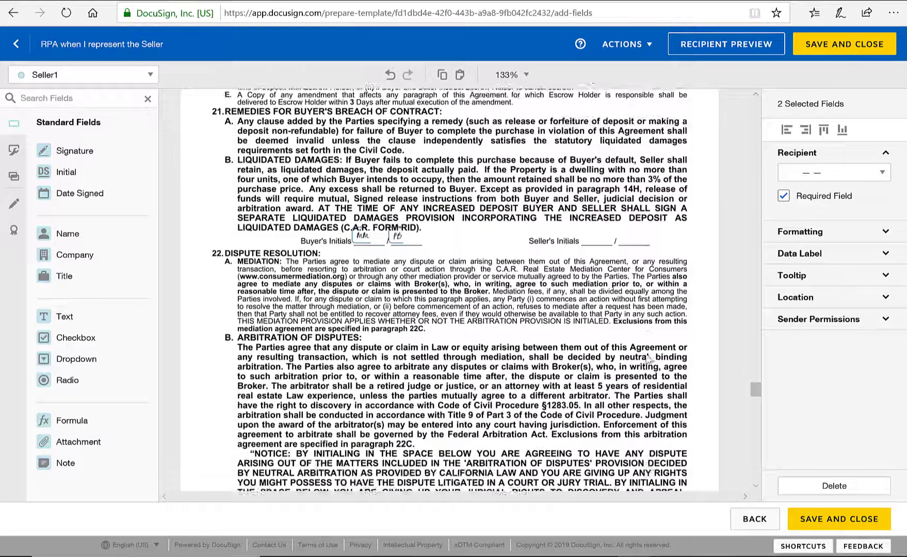
scroll(648, 359, down, 5)
key(ctrl+v)
drag(633, 381, 636, 331)
key(ctrl+v)
key(ctrl+v)
drag(645, 407, 619, 151)
drag(754, 406, 756, 391)
drag(623, 367, 643, 238)
scroll(633, 289, down, 8)
scroll(567, 363, down, 11)
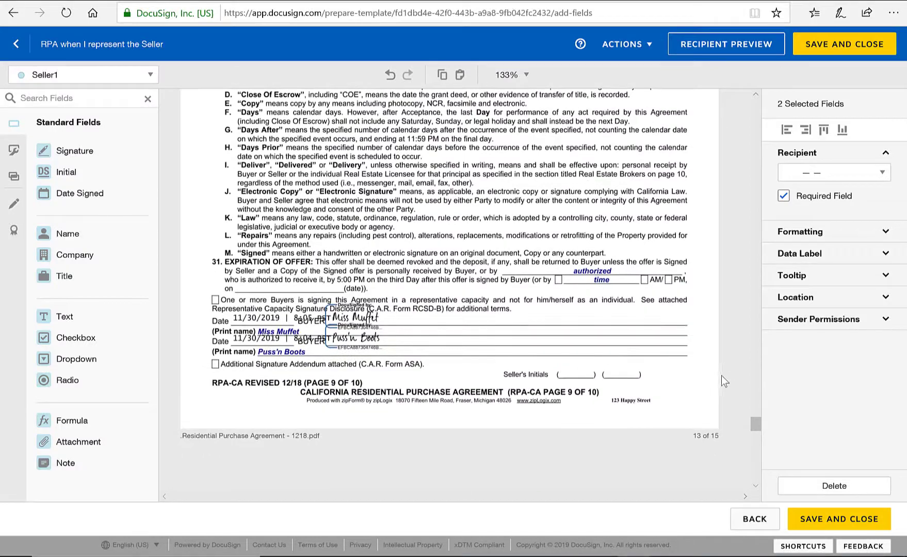
drag(618, 344, 619, 366)
scroll(665, 380, down, 6)
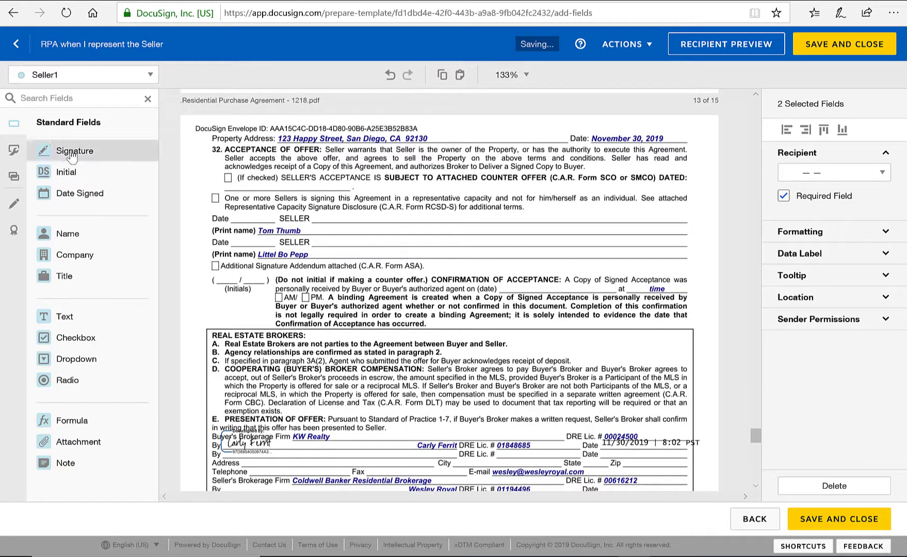
Step: Give Seller1 and Seller2 Signature and Date Signed fields on page 13, plus a counter-offer checkbox and text field
mouse_move(72, 155)
mouse_down()
mouse_move(335, 208)
mouse_move(323, 205)
mouse_up()
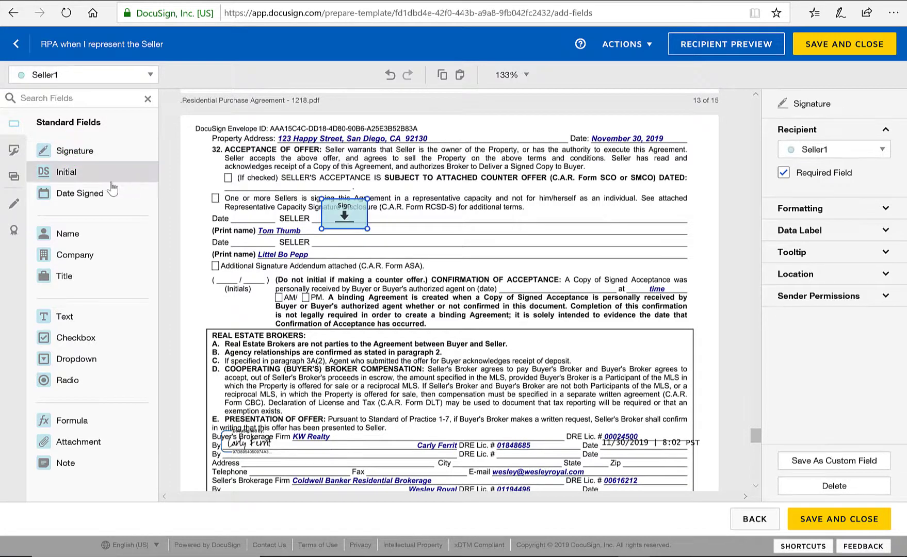
drag(103, 194, 221, 217)
click(94, 78)
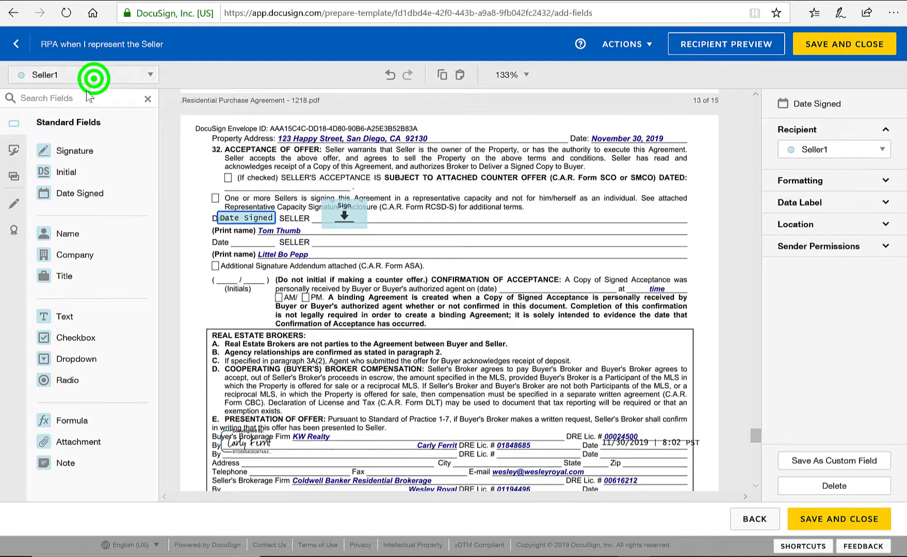
click(84, 123)
mouse_move(75, 150)
mouse_down()
mouse_move(330, 237)
mouse_move(366, 229)
mouse_up()
drag(78, 193, 215, 241)
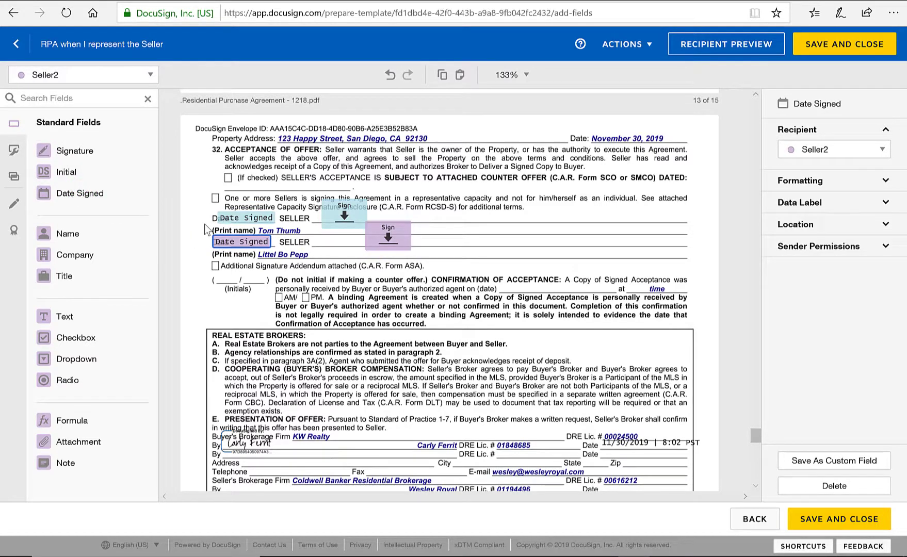
drag(72, 338, 227, 178)
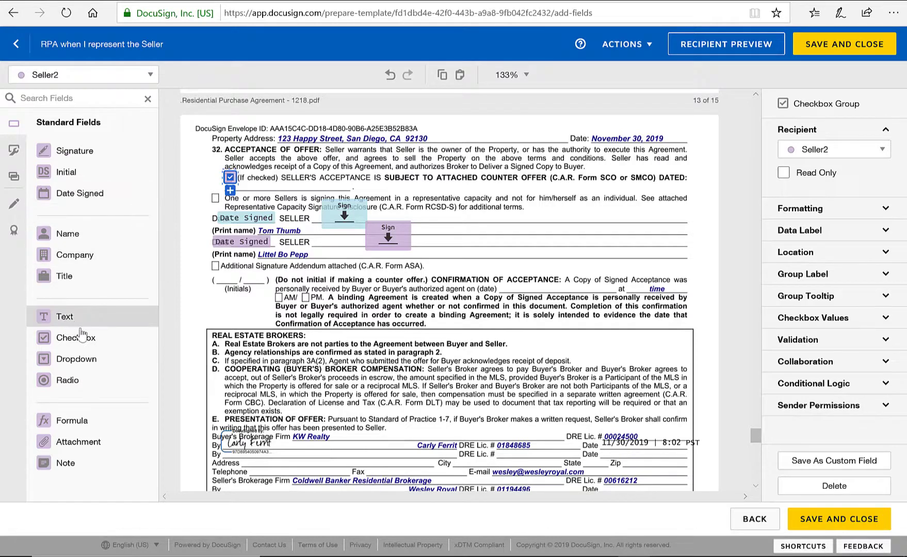
drag(71, 318, 248, 178)
Step: Place the listing agent's Signature and Date Signed fields on the Seller's Broker line, reviewing through page 15
scroll(389, 319, down, 3)
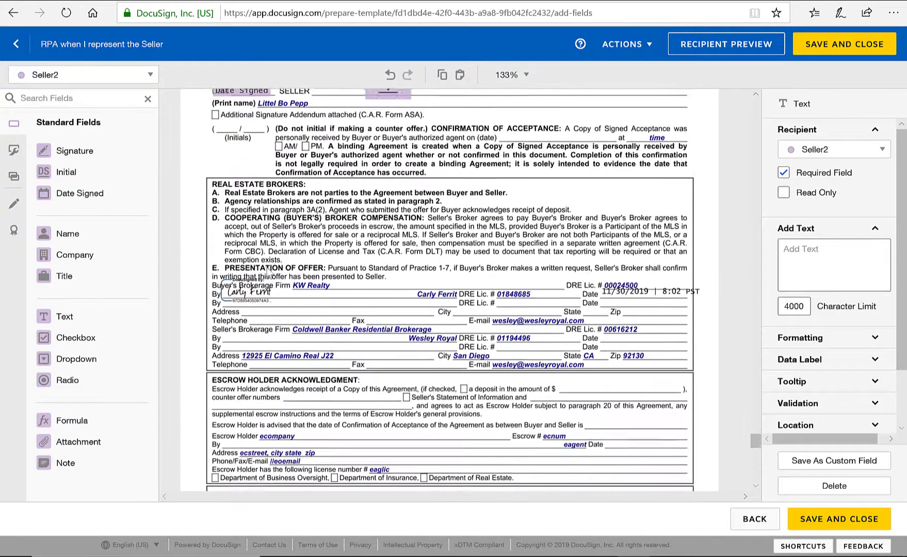
click(152, 75)
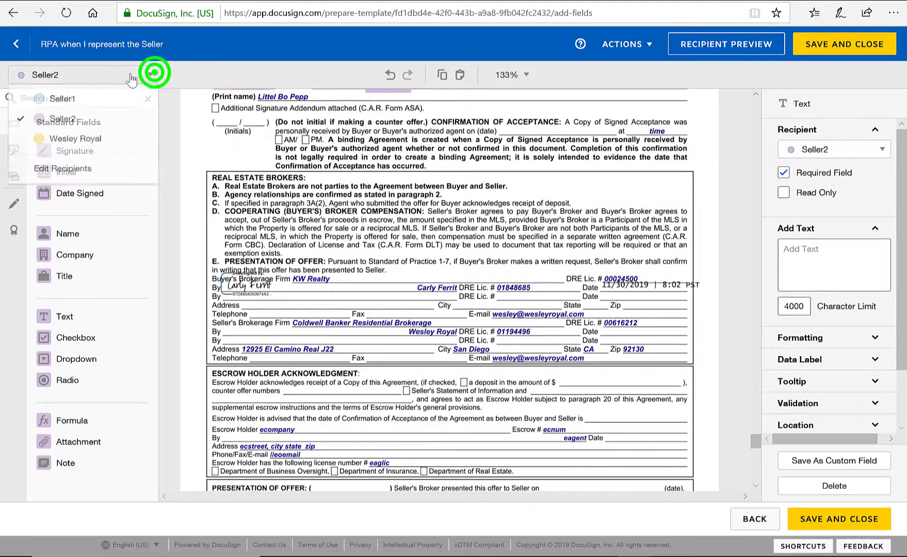
click(95, 140)
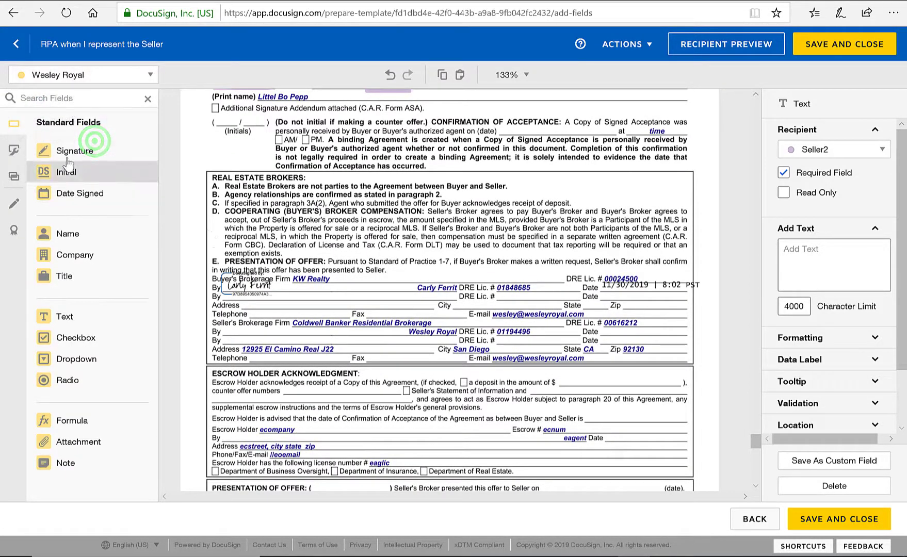
mouse_move(74, 150)
mouse_down()
mouse_move(214, 204)
mouse_move(241, 228)
mouse_move(249, 275)
mouse_move(221, 319)
mouse_up()
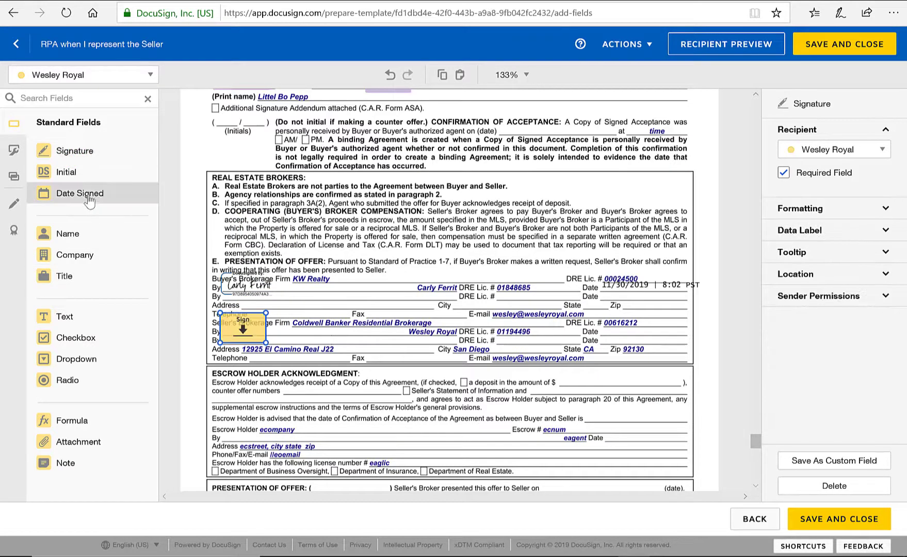
mouse_move(88, 193)
mouse_down()
mouse_move(392, 294)
mouse_move(634, 332)
mouse_move(604, 323)
mouse_up()
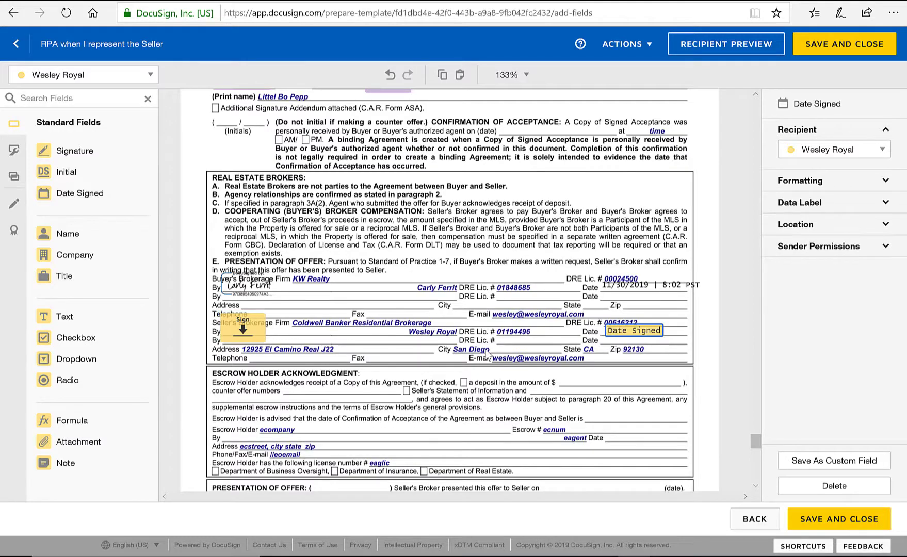
scroll(477, 358, down, 5)
scroll(479, 359, down, 6)
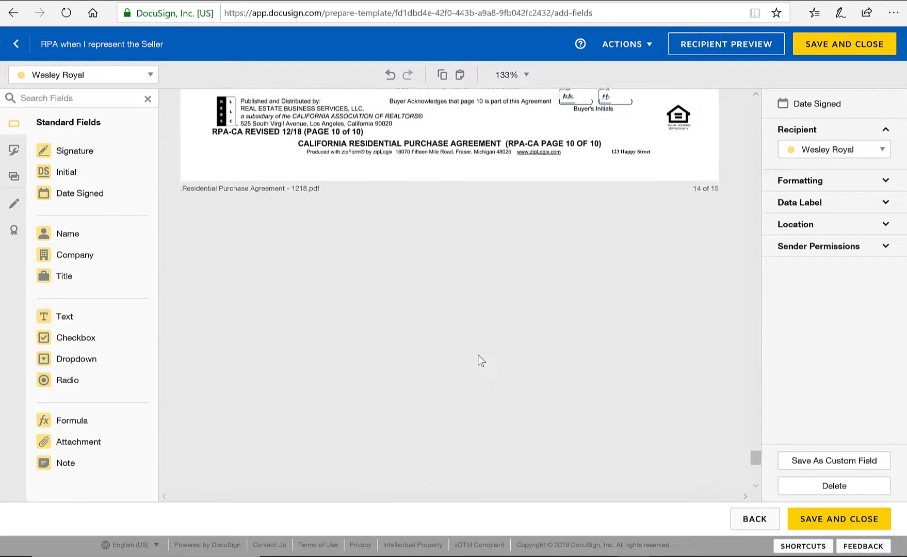
scroll(479, 359, down, 5)
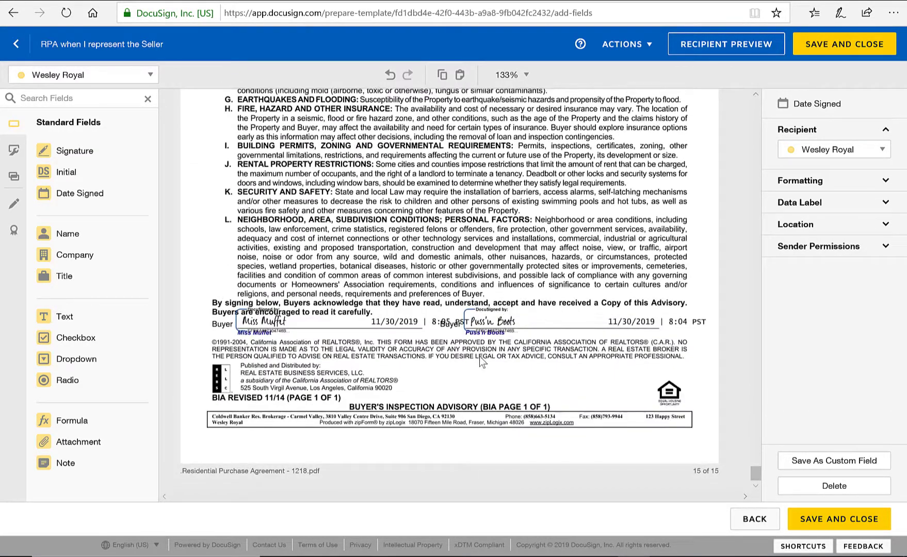
Step: Save and close the seller template, then start a new envelope from Home
click(832, 529)
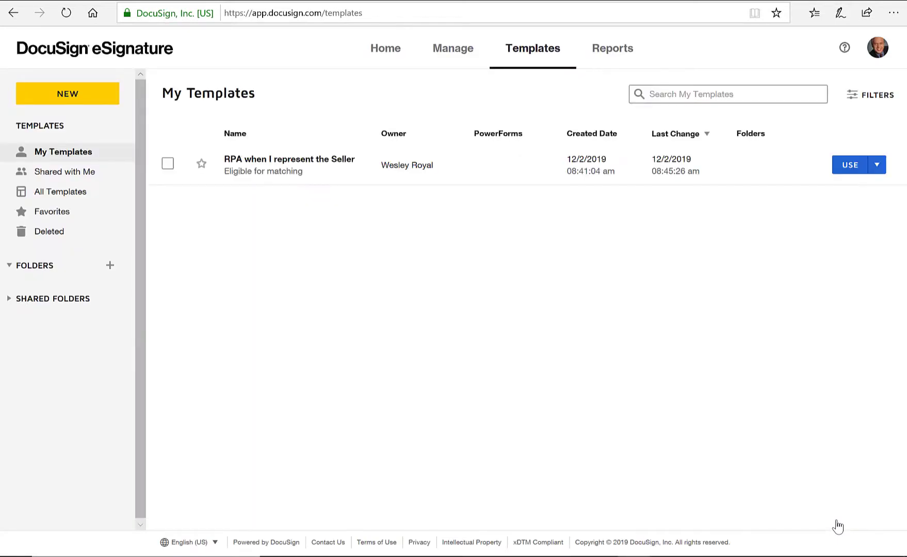
click(384, 51)
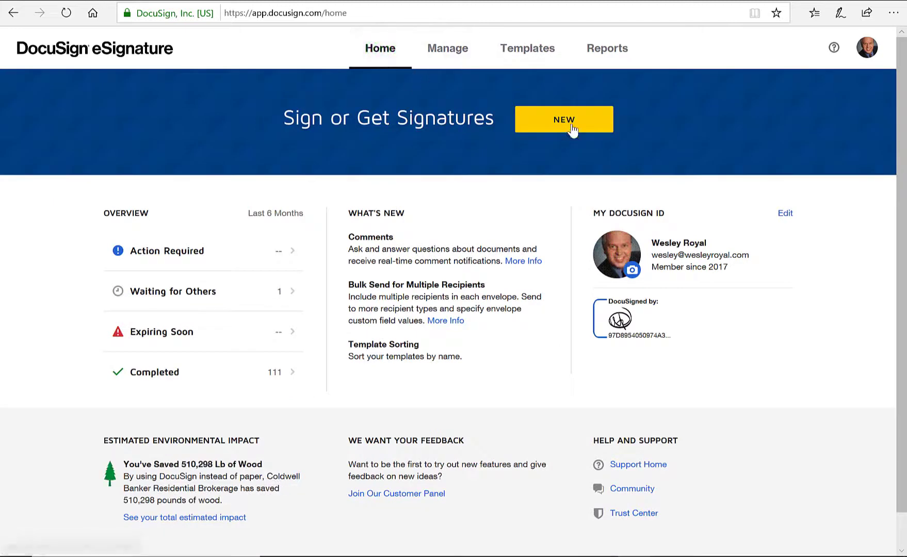
click(563, 121)
click(557, 150)
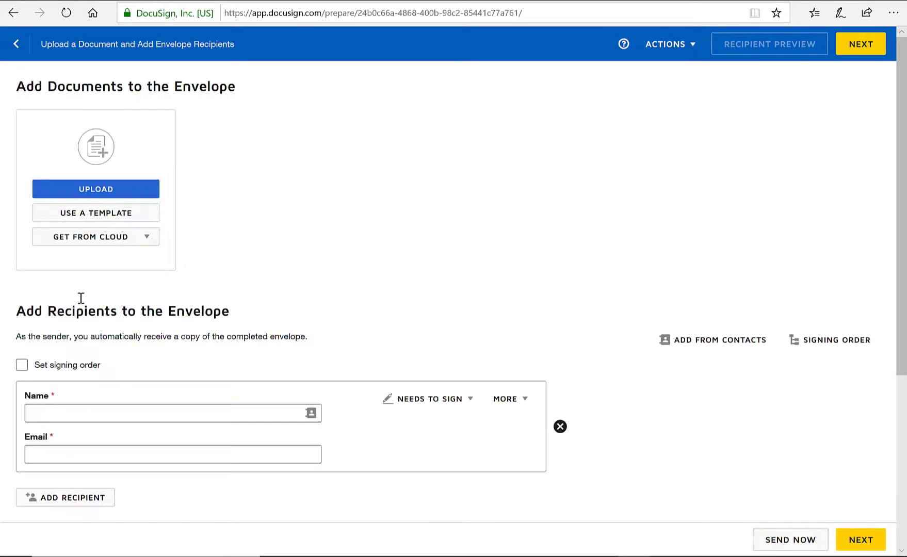
Step: Upload the Residential Purchase Agreement PDF and apply the 'RPA when I represent the Seller' template
click(91, 190)
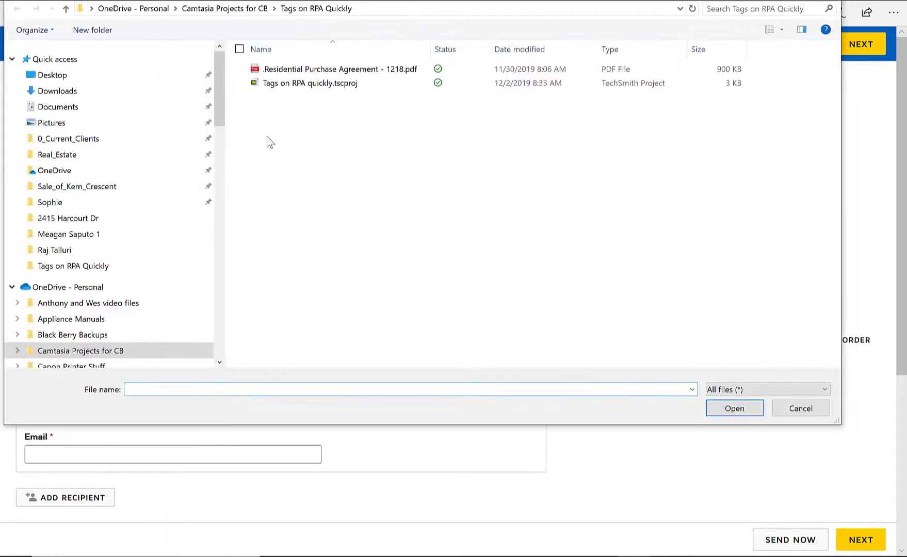
click(314, 69)
click(723, 409)
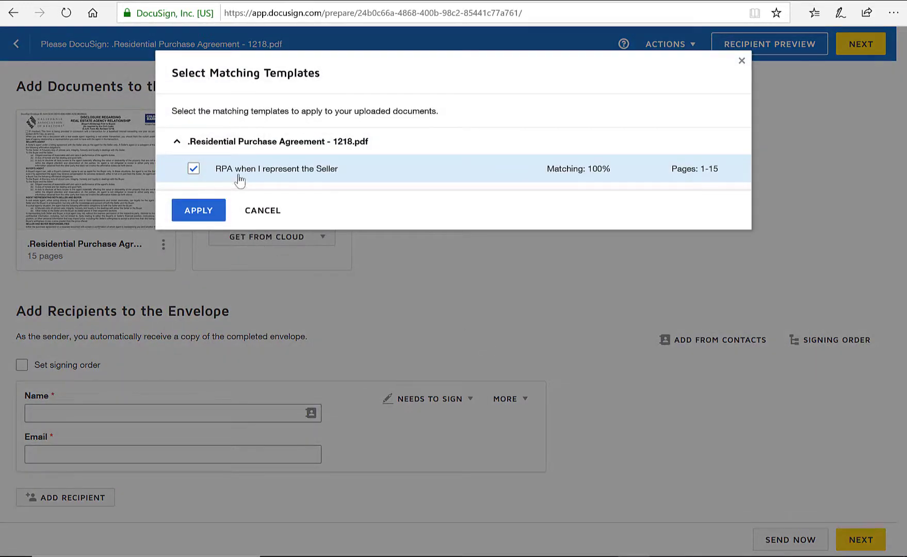
click(198, 209)
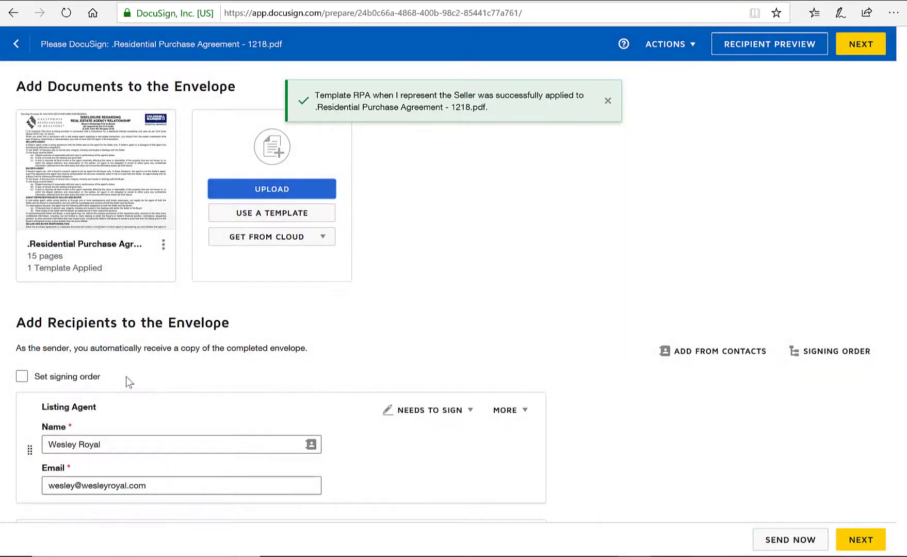
Step: Enter the Seller1 recipient's name and e-mail address, correcting a typo in the e-mail
scroll(129, 378, down, 2)
scroll(134, 382, down, 3)
click(88, 350)
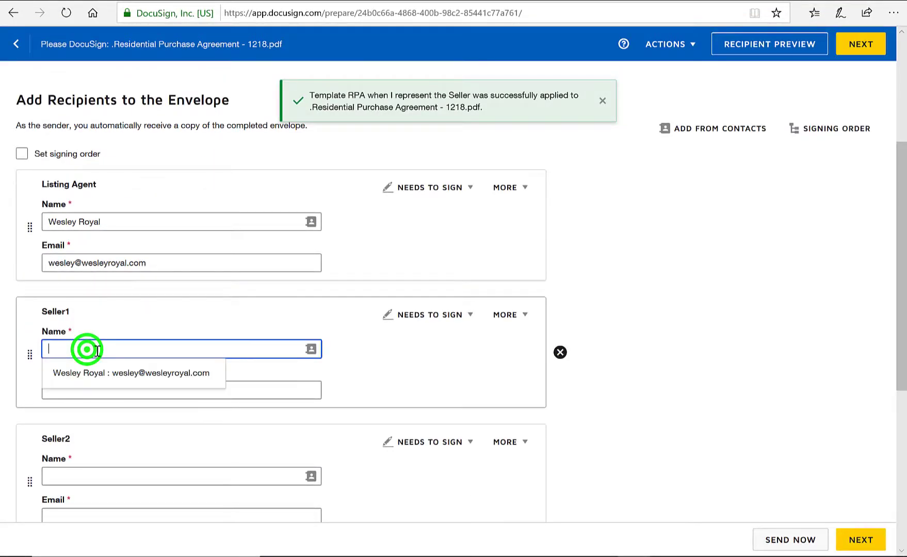
text(Tom Thumb)
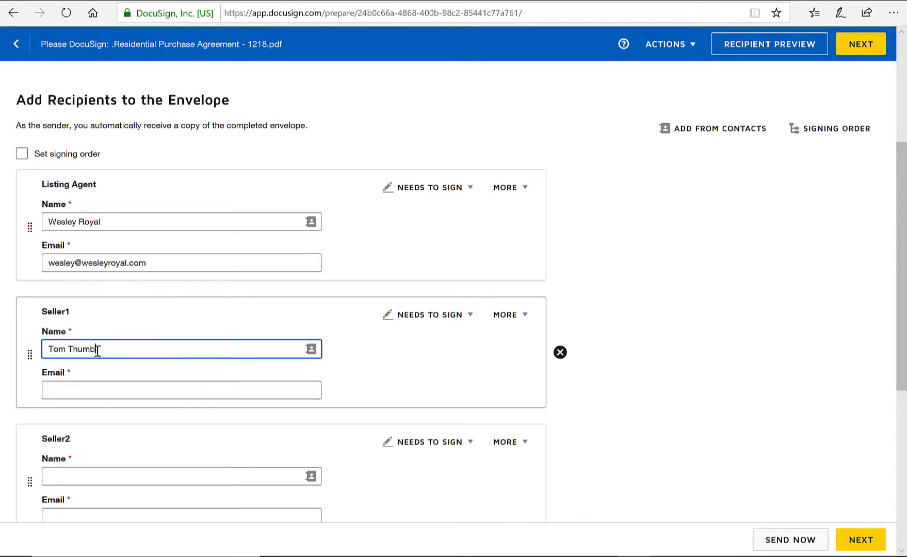
key(Tab)
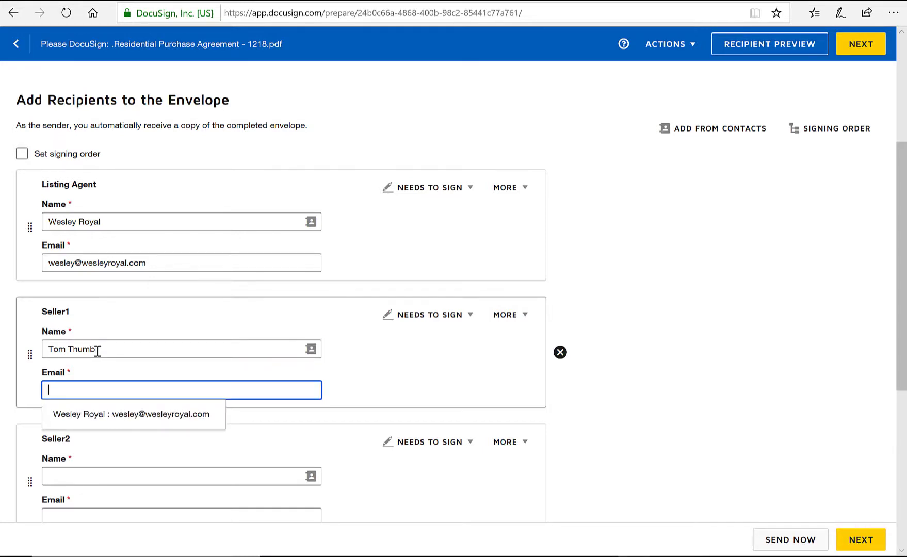
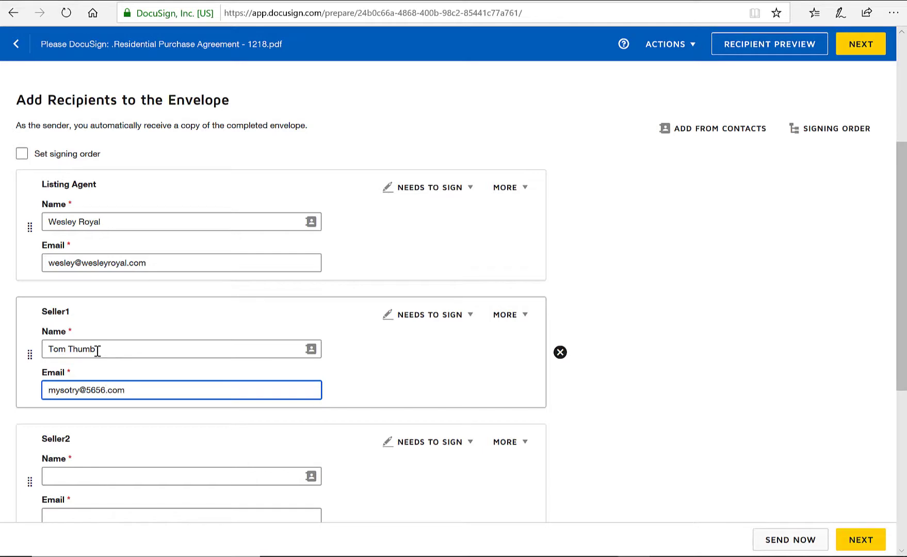
click(72, 390)
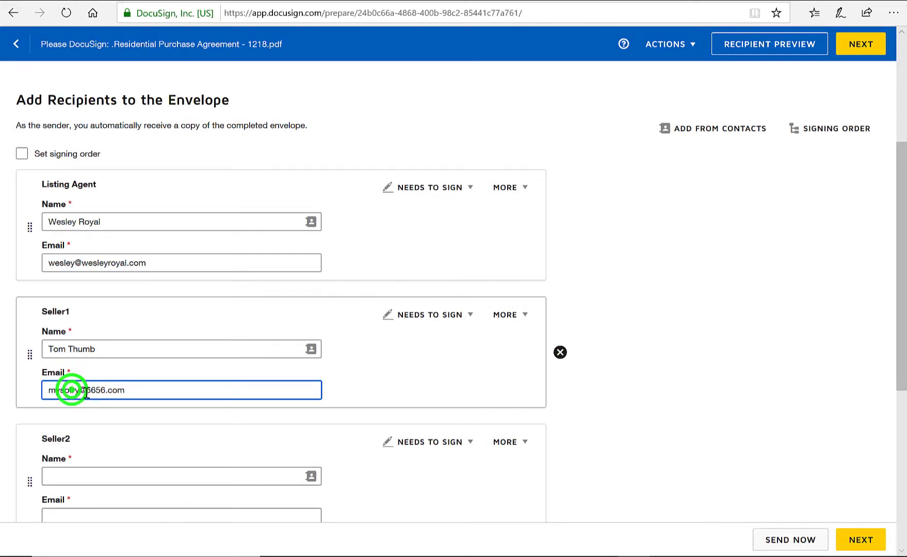
key(BackSpace)
key(BackSpace)
text(to)
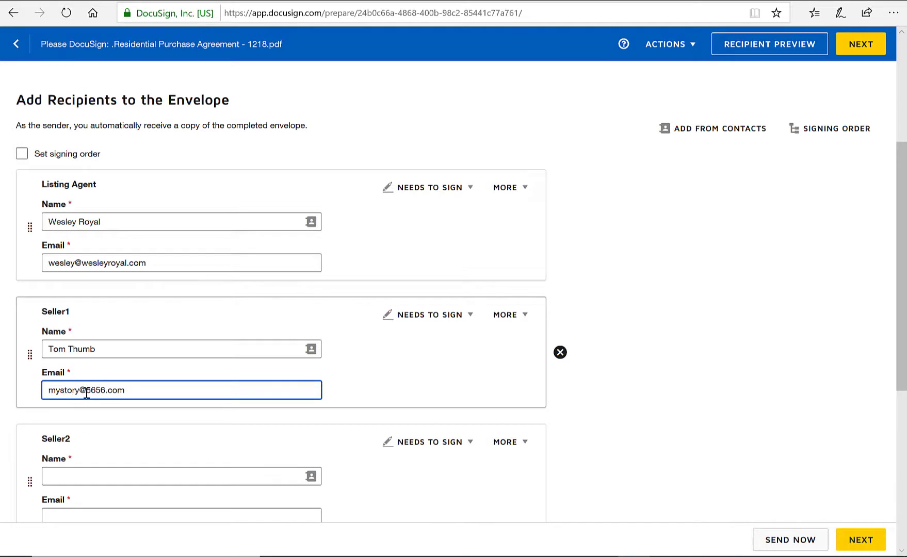
Step: Enter the Seller2 recipient's name and e-mail address
click(66, 476)
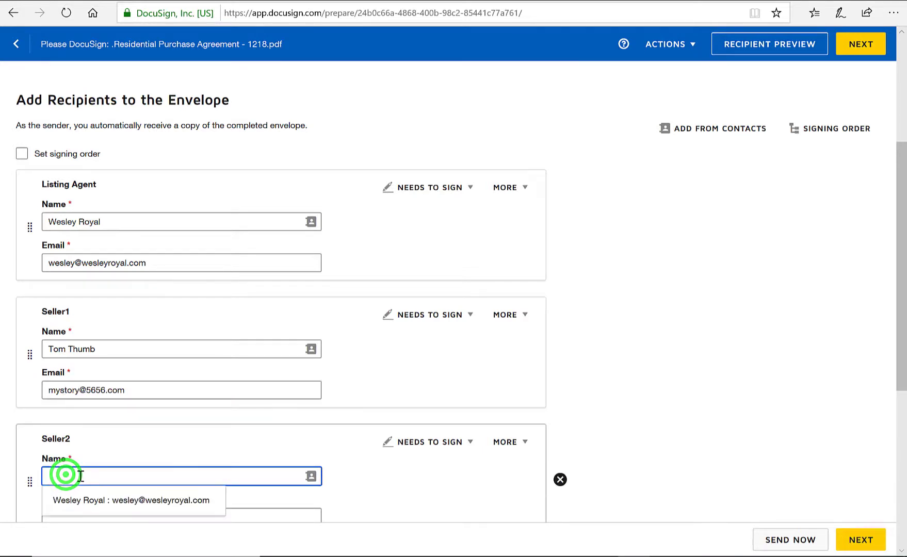
text(Little Bo Peep)
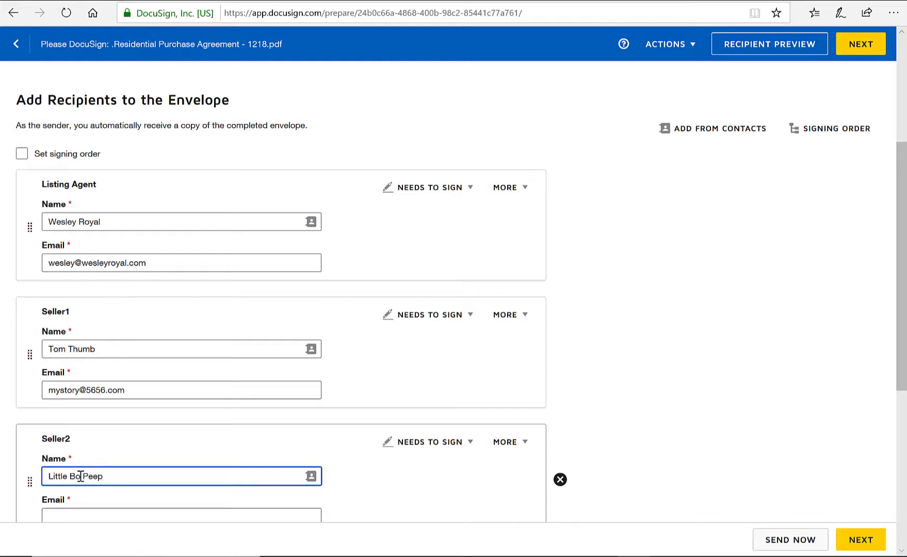
key(Tab)
scroll(77, 501, down, 3)
click(67, 379)
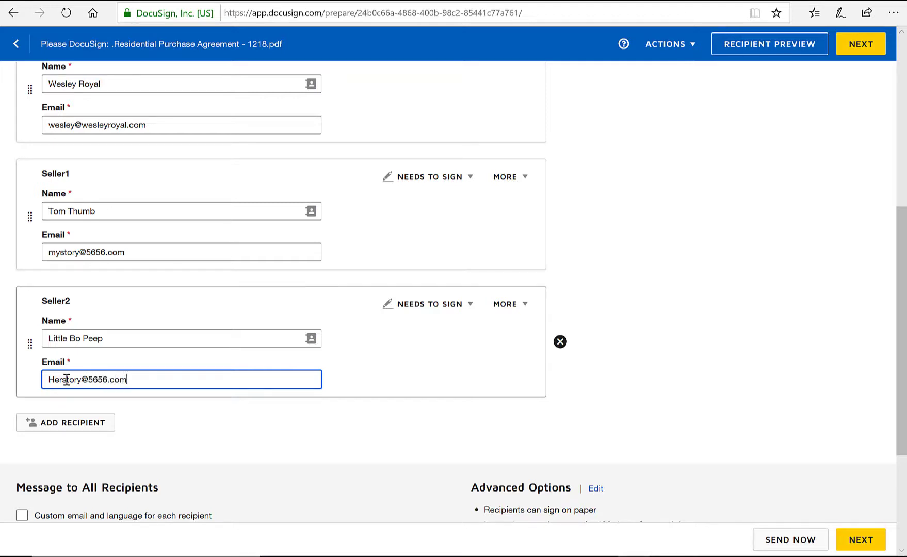
Step: Continue to the field-placement editor and scroll to page 13's seller acceptance area
click(866, 545)
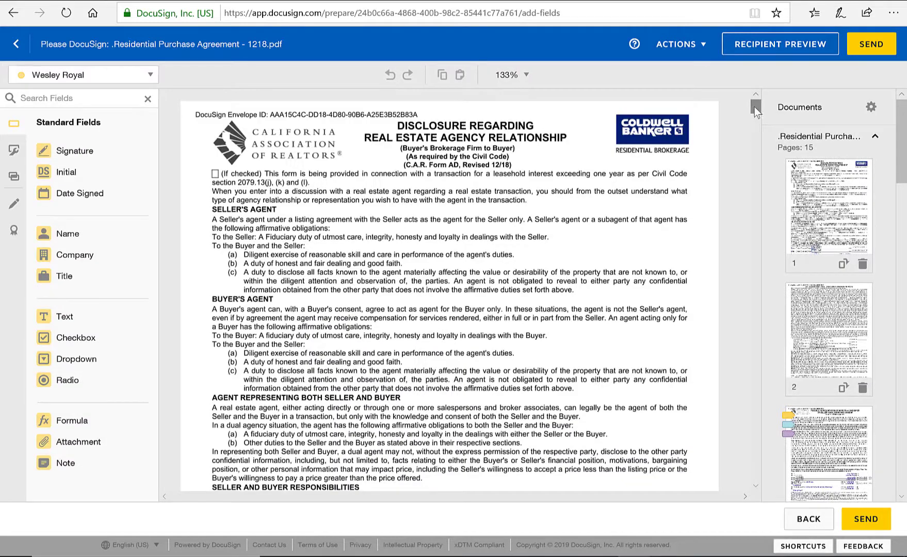
drag(754, 106, 736, 464)
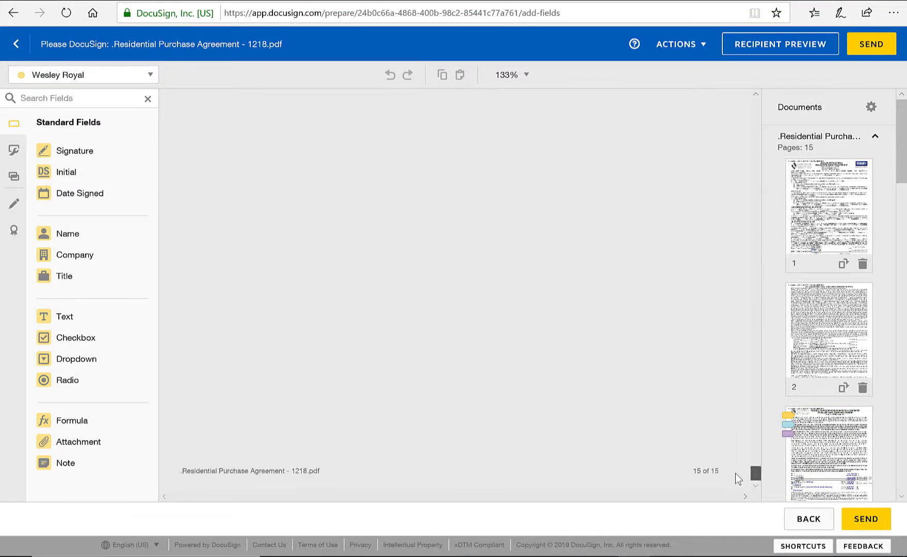
drag(746, 445, 742, 436)
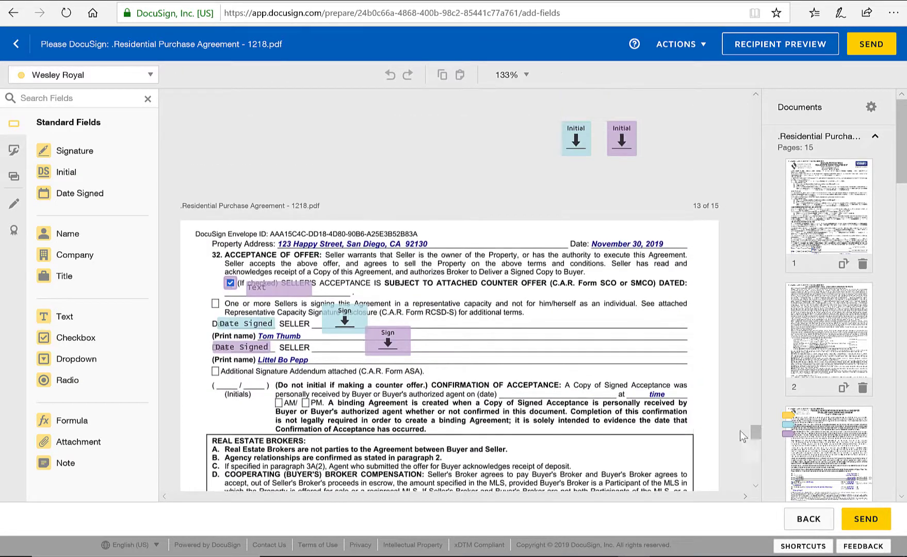
Step: Enter 12/2/2019 in the counter offer DATED text field on page 13, then send the envelope
click(279, 292)
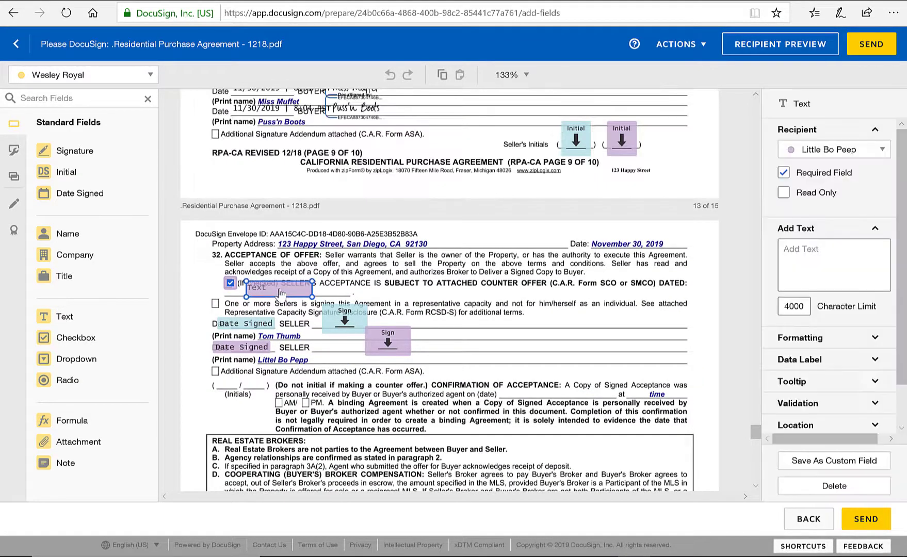
click(810, 252)
text(12/2/2019)
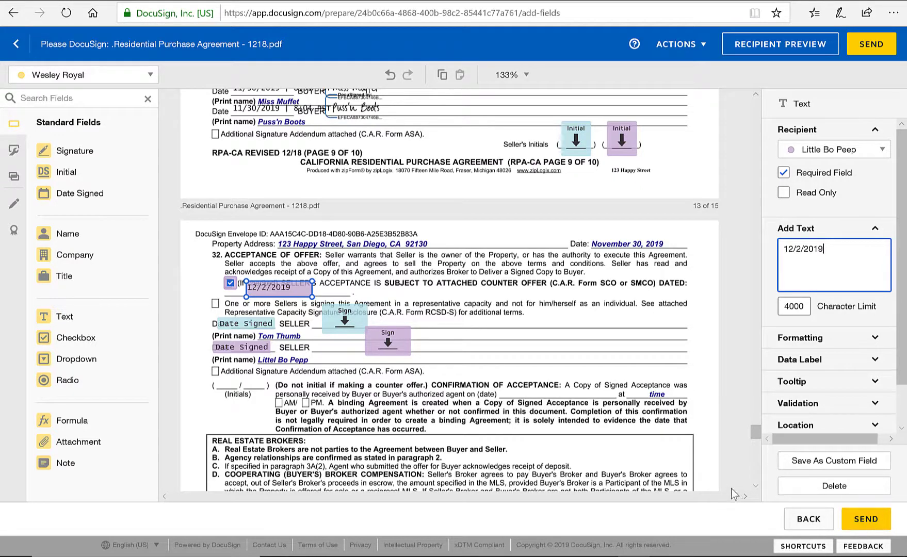
key(Tab)
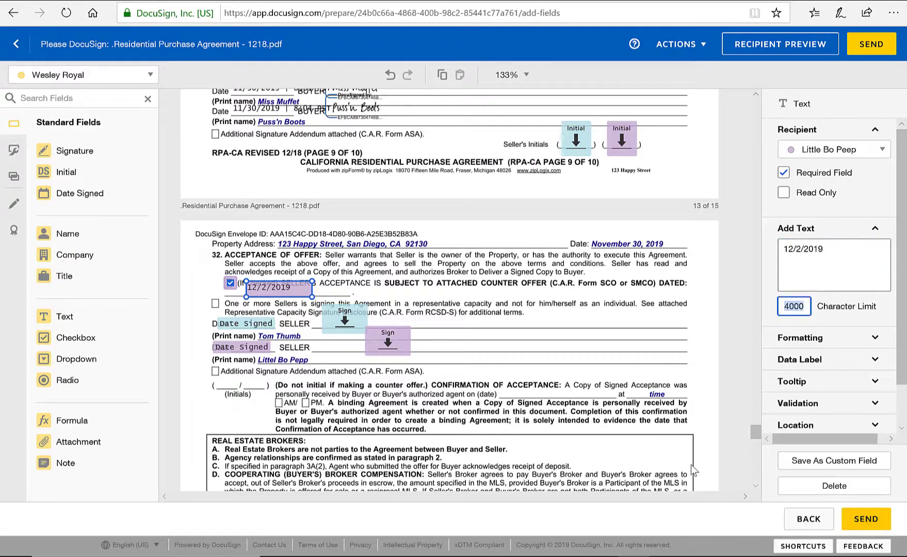
click(741, 362)
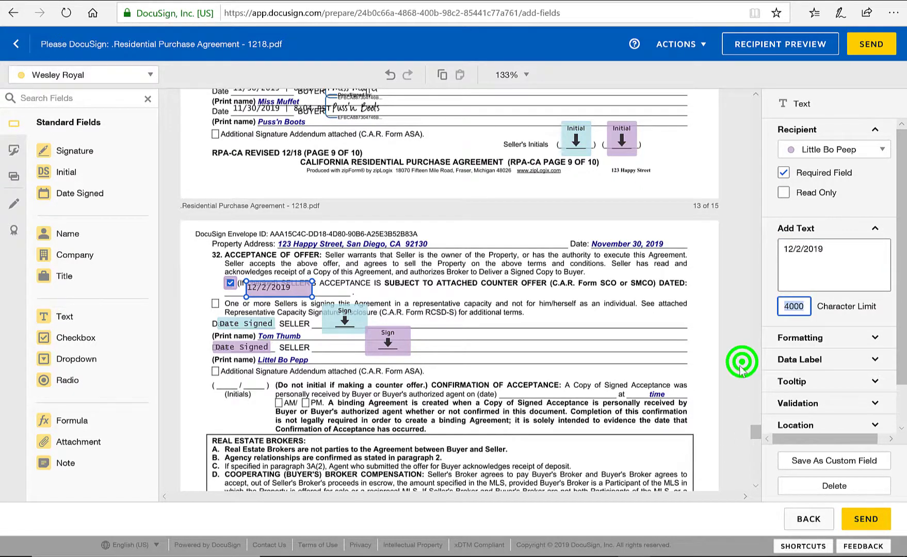
click(867, 520)
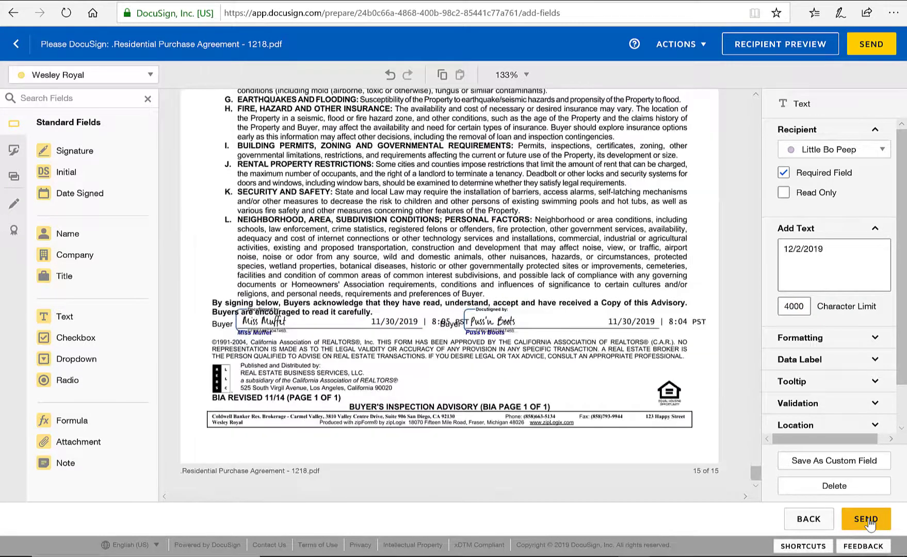